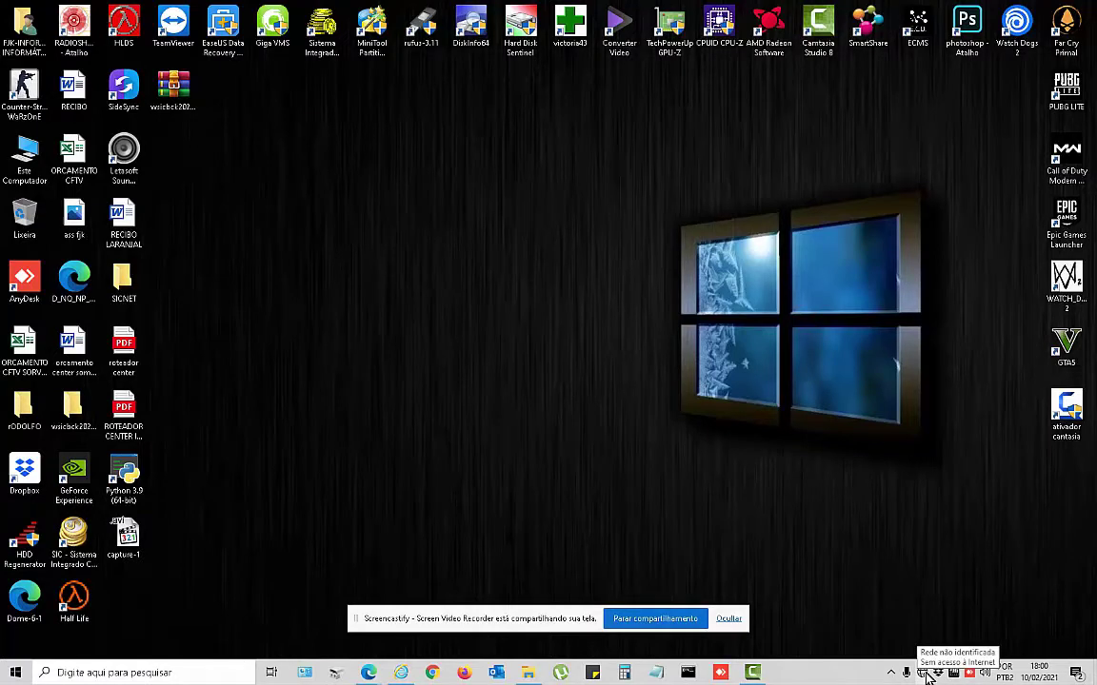
From the tray's network settings Ethernet page, open the adapter list showing Ethernet 2.
{"action": "right_click", "coordinate": [924, 673]}
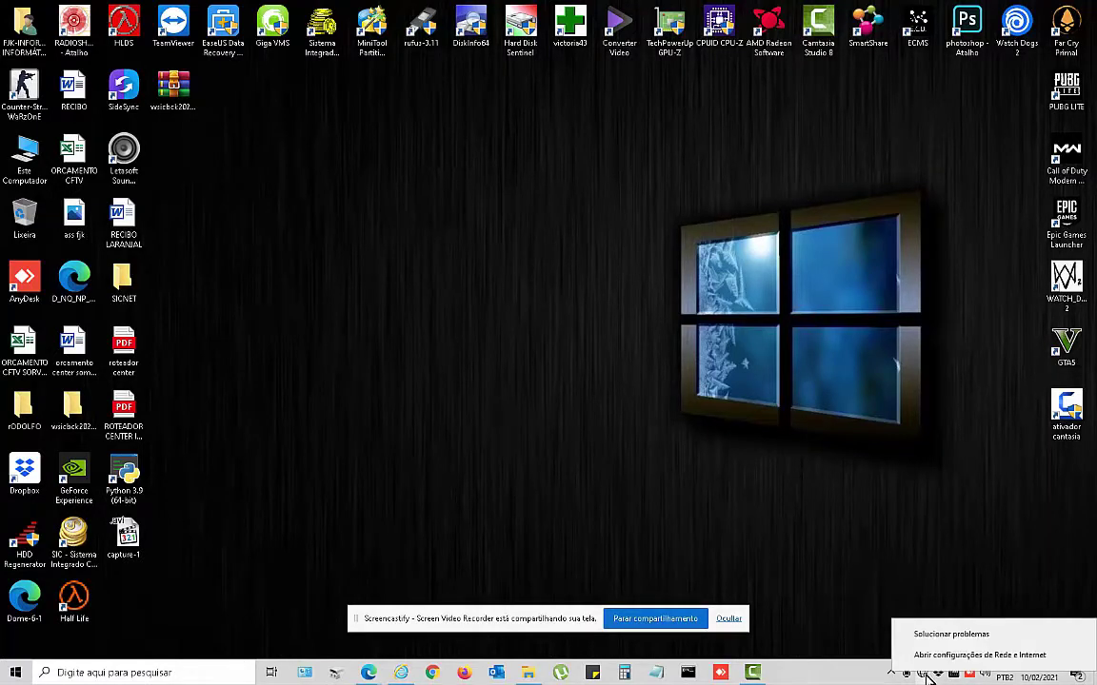
{"action": "left_click", "coordinate": [962, 658]}
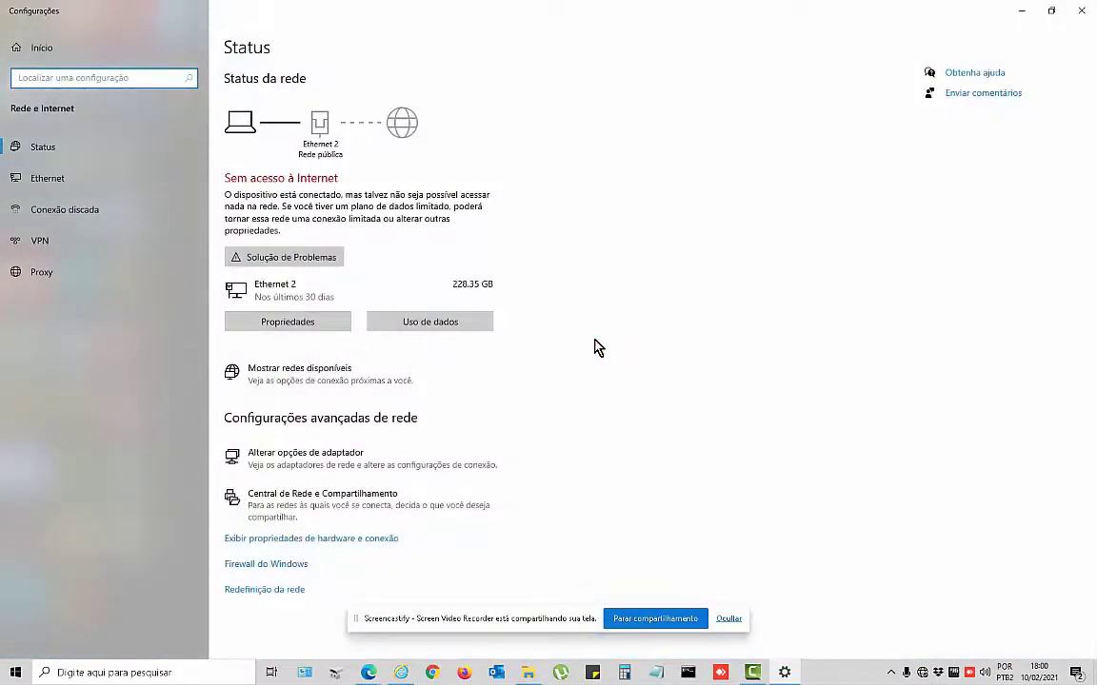
{"action": "left_click", "coordinate": [54, 176]}
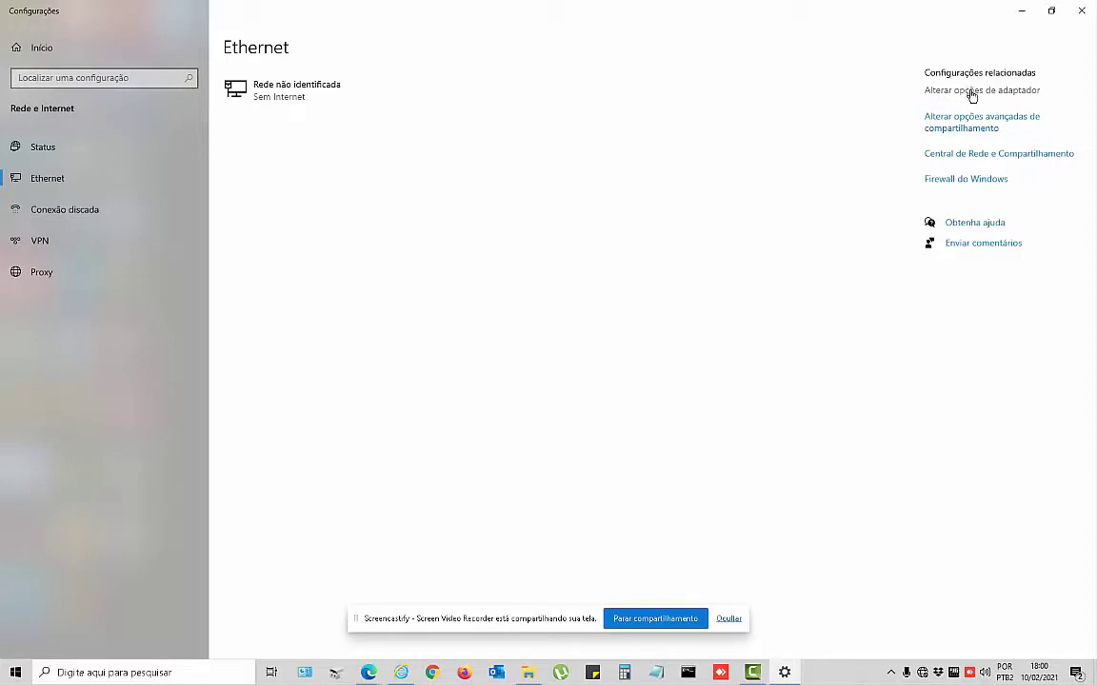
{"action": "left_click", "coordinate": [971, 90]}
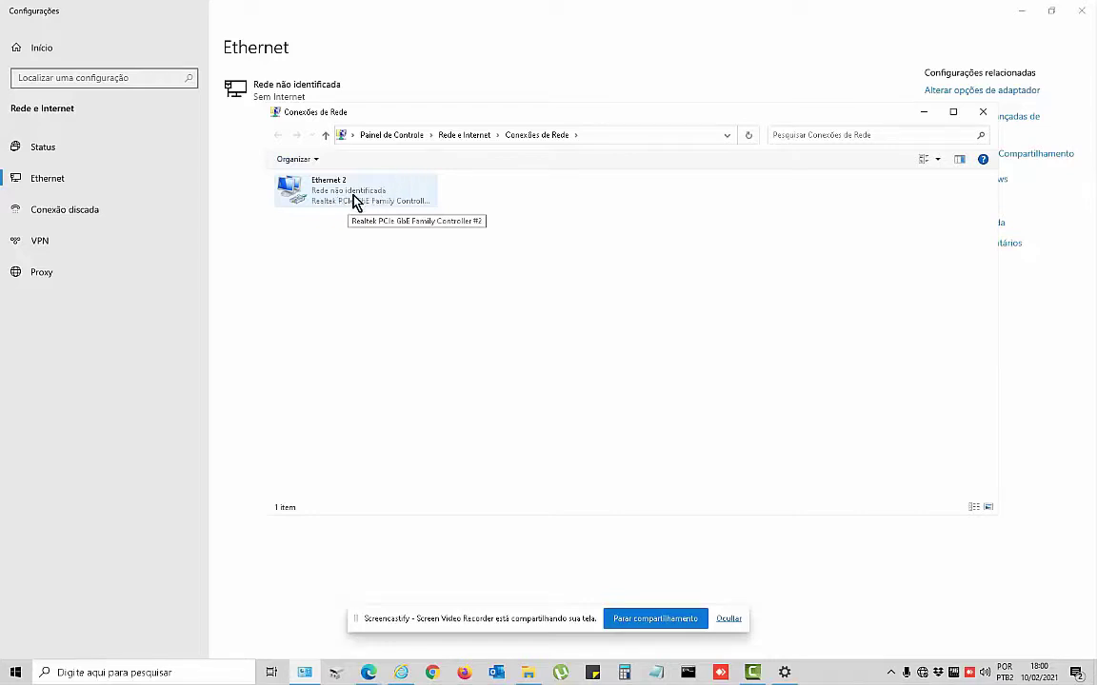
Open the Protocolo IP Versão 4 (TCP/IPv4) properties of the Ethernet 2 adapter.
{"action": "right_click", "coordinate": [335, 194]}
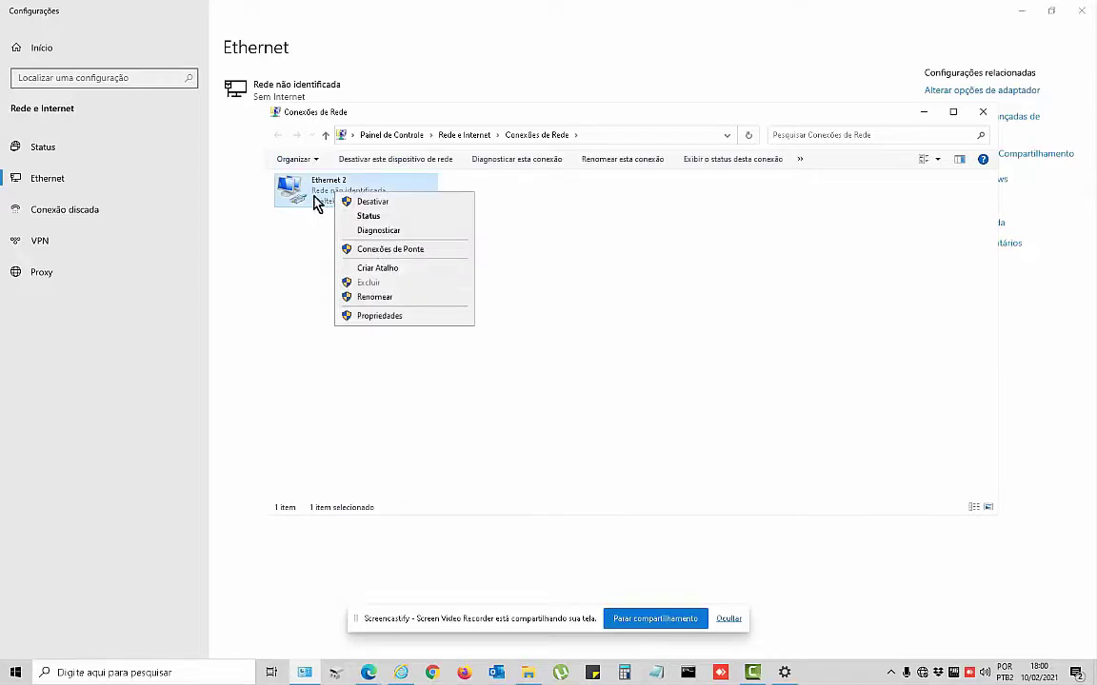
{"action": "right_click", "coordinate": [316, 193]}
{"action": "left_click", "coordinate": [359, 315]}
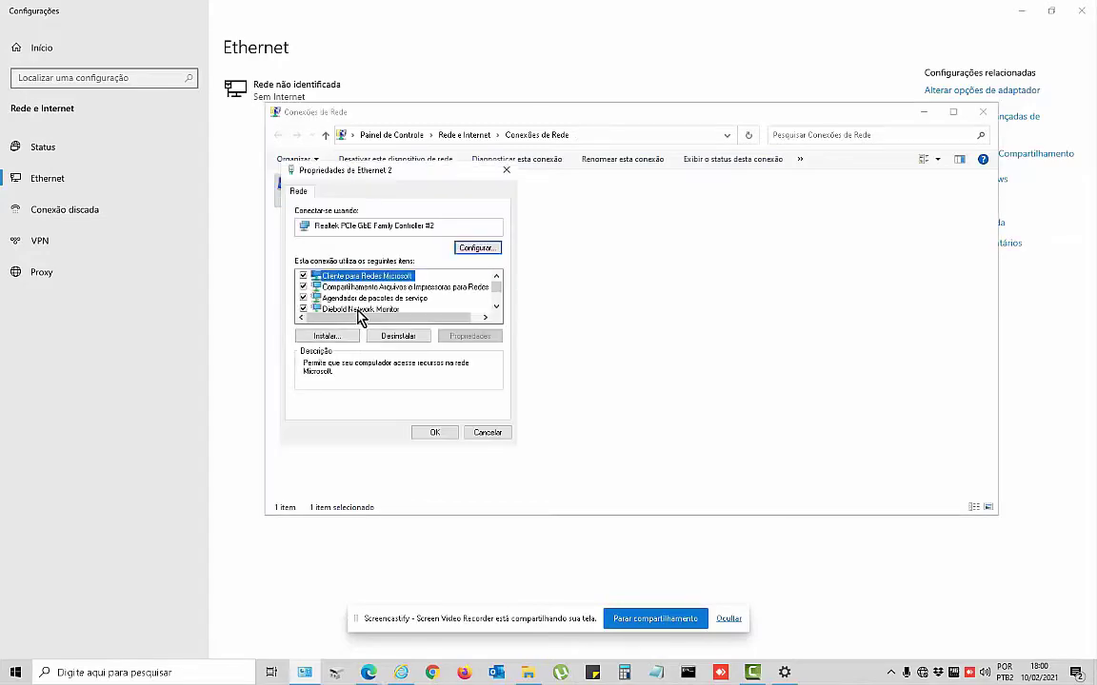
{"action": "scroll", "coordinate": [386, 295], "scroll_direction": "down", "scroll_amount": 2}
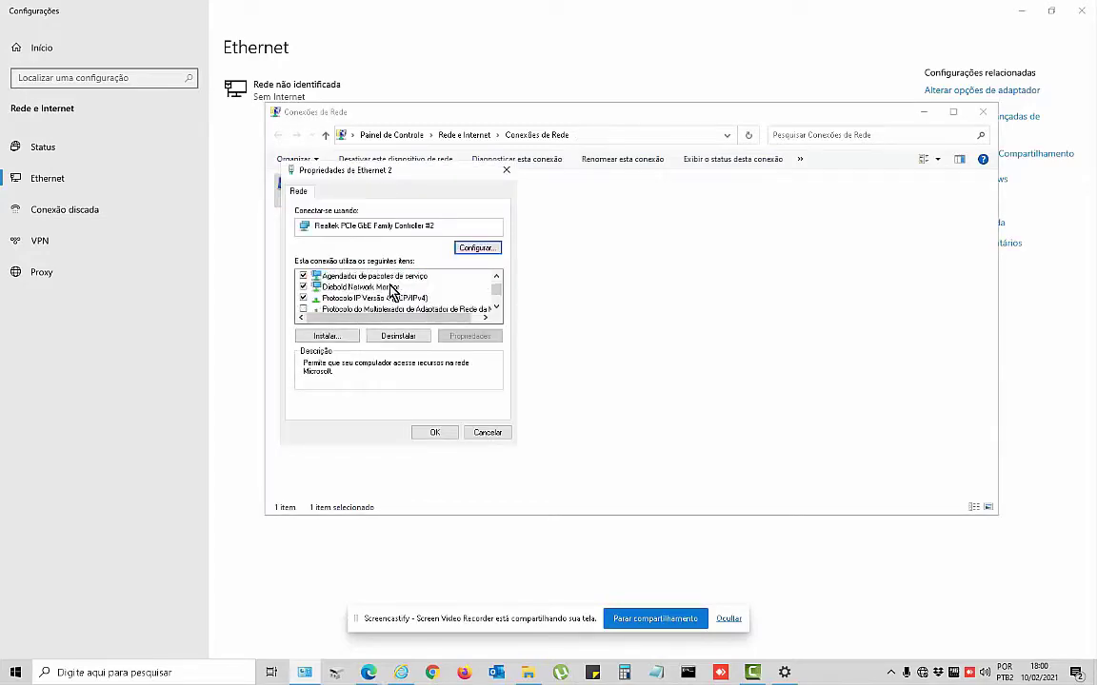
{"action": "scroll", "coordinate": [350, 286], "scroll_direction": "up", "scroll_amount": 2}
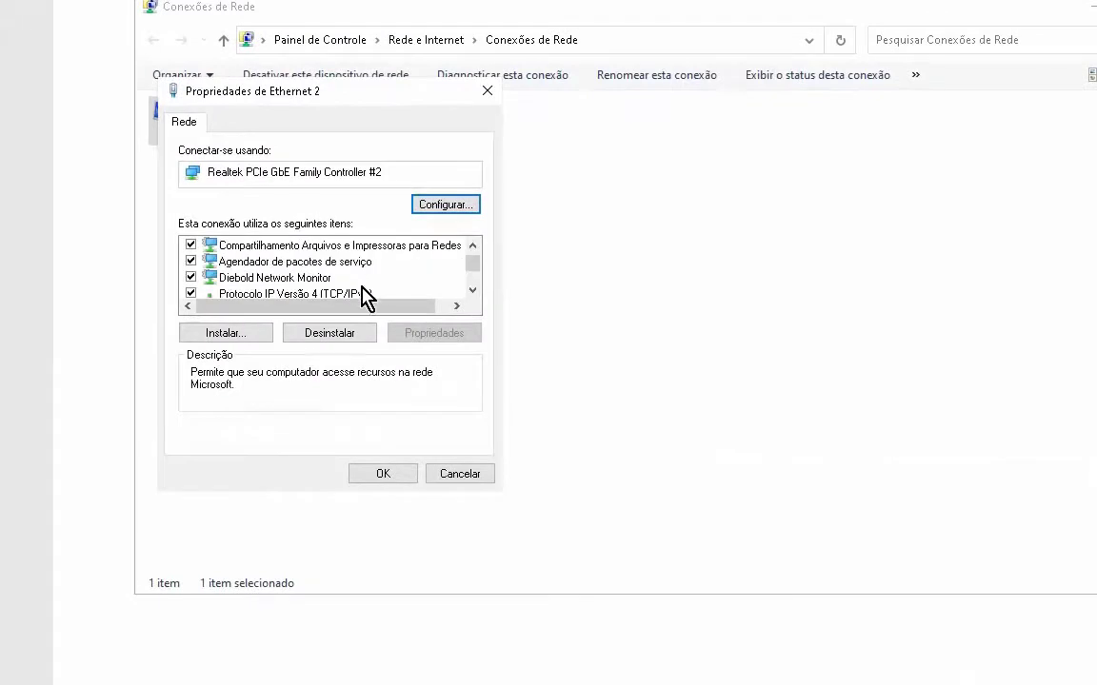
{"action": "left_click", "coordinate": [343, 297]}
{"action": "scroll", "coordinate": [341, 297], "scroll_direction": "down", "scroll_amount": 1}
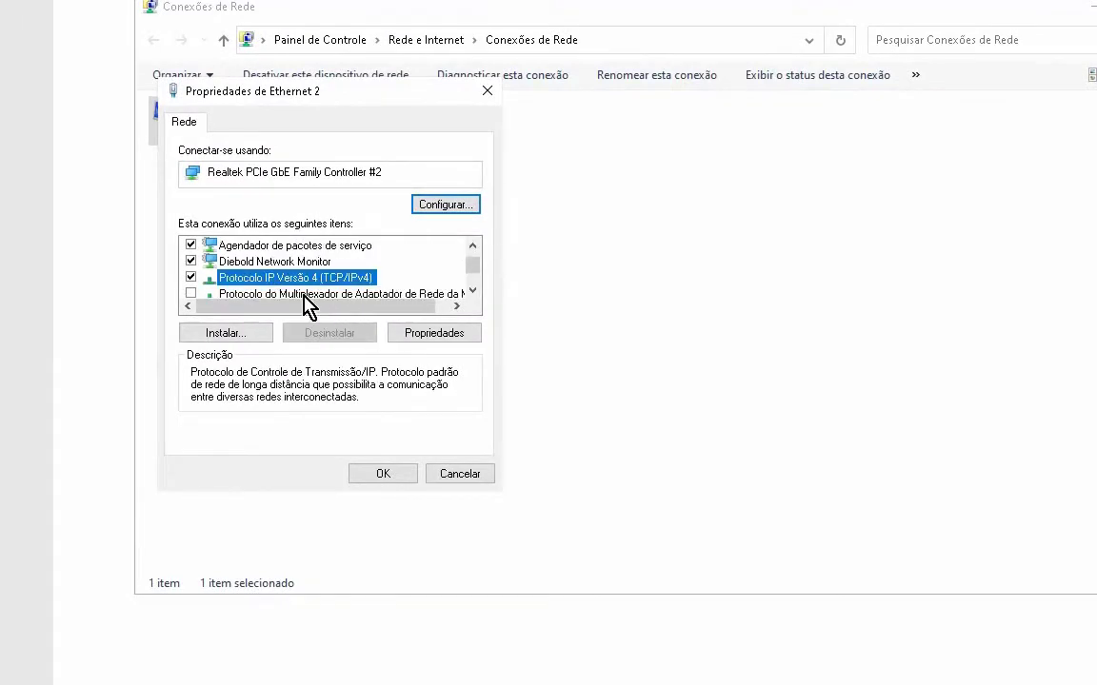
{"action": "left_click", "coordinate": [433, 333]}
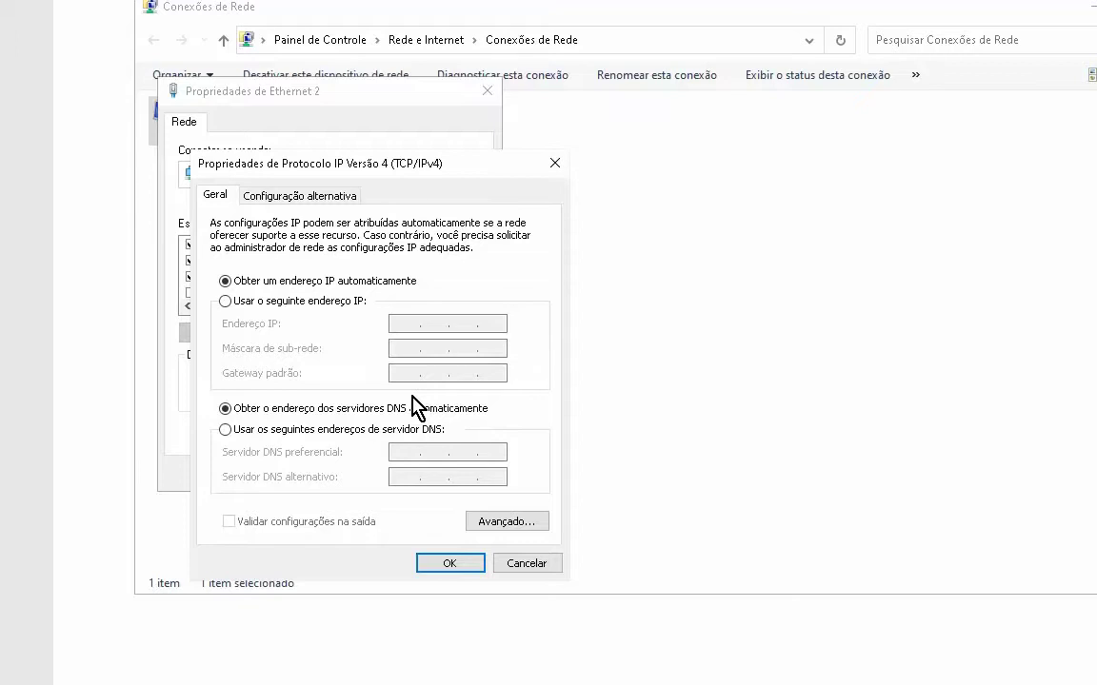
Assign Ethernet 2 static IP 10.0.0.2, mask 255.0.0.0 and gateway 10.0.0.1, and confirm.
{"action": "left_click", "coordinate": [225, 301]}
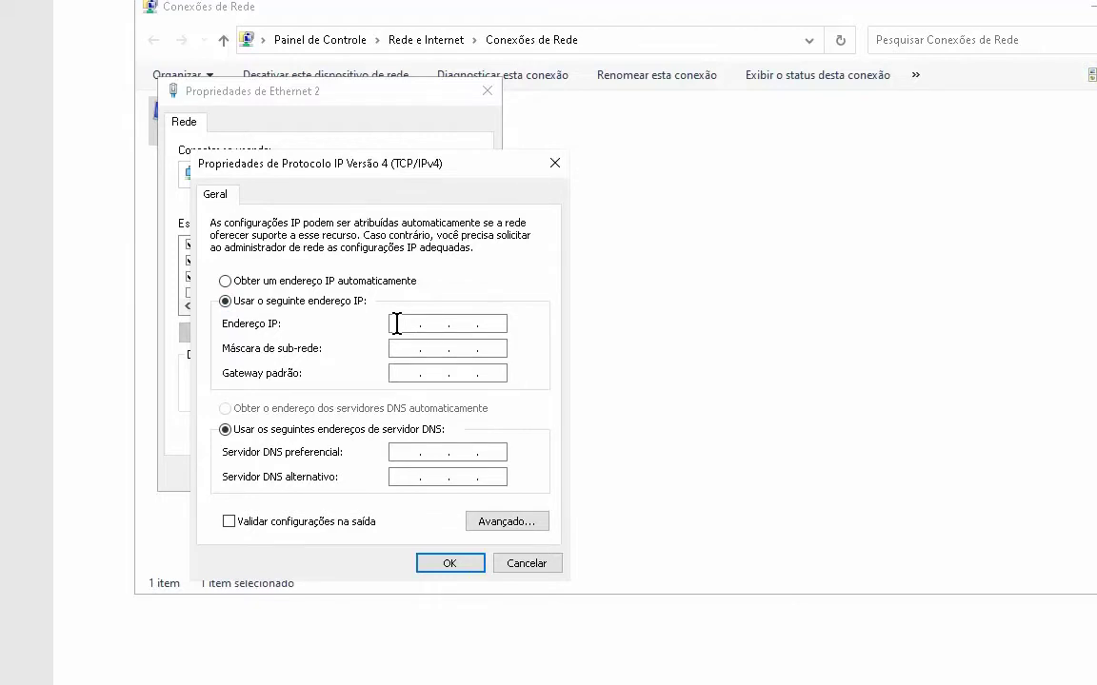
{"action": "left_click", "coordinate": [396, 323]}
{"action": "type", "text": "10.0.0.2"}
{"action": "key", "text": "Tab"}
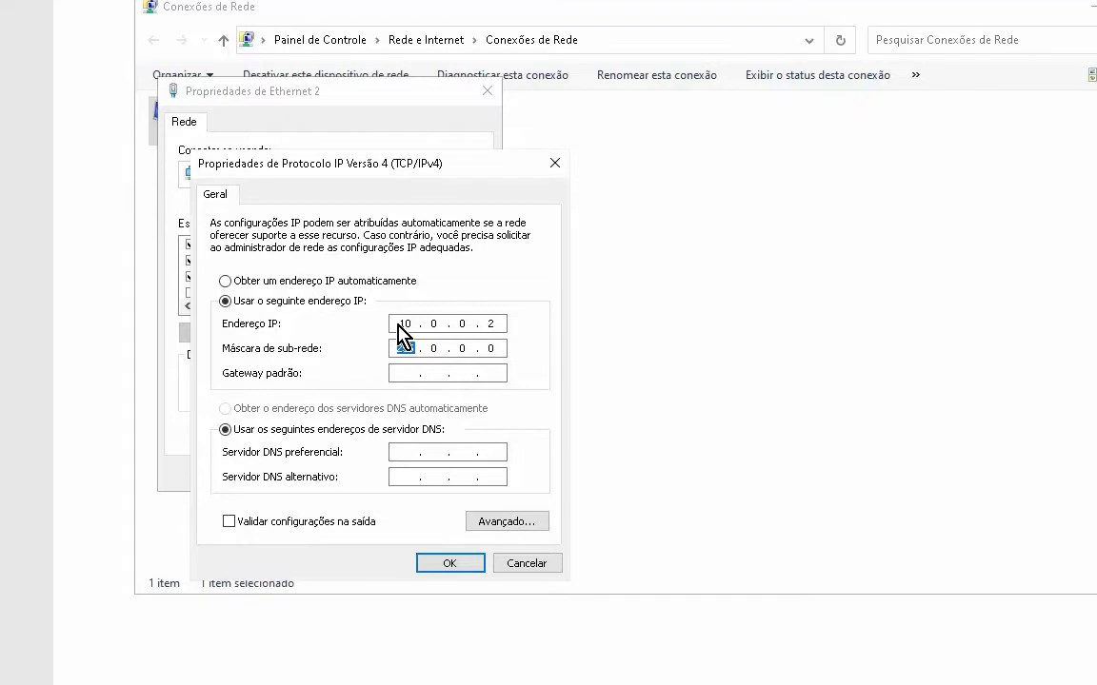
{"action": "key", "text": "Tab"}
{"action": "type", "text": "10.0.0.1"}
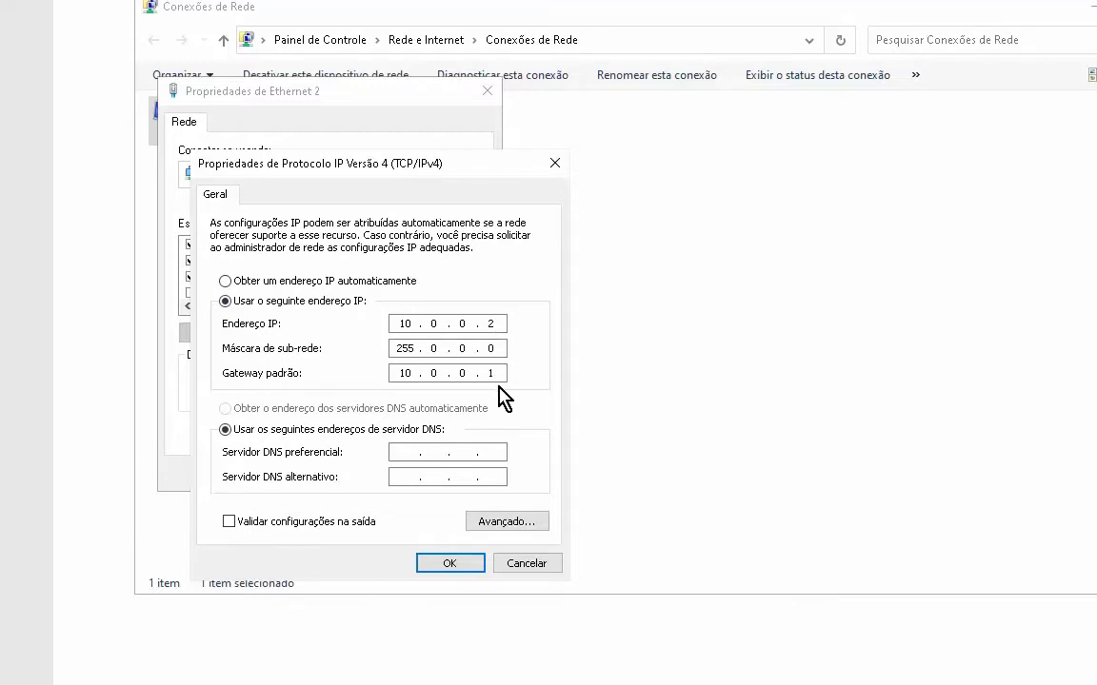
{"action": "left_click", "coordinate": [457, 564]}
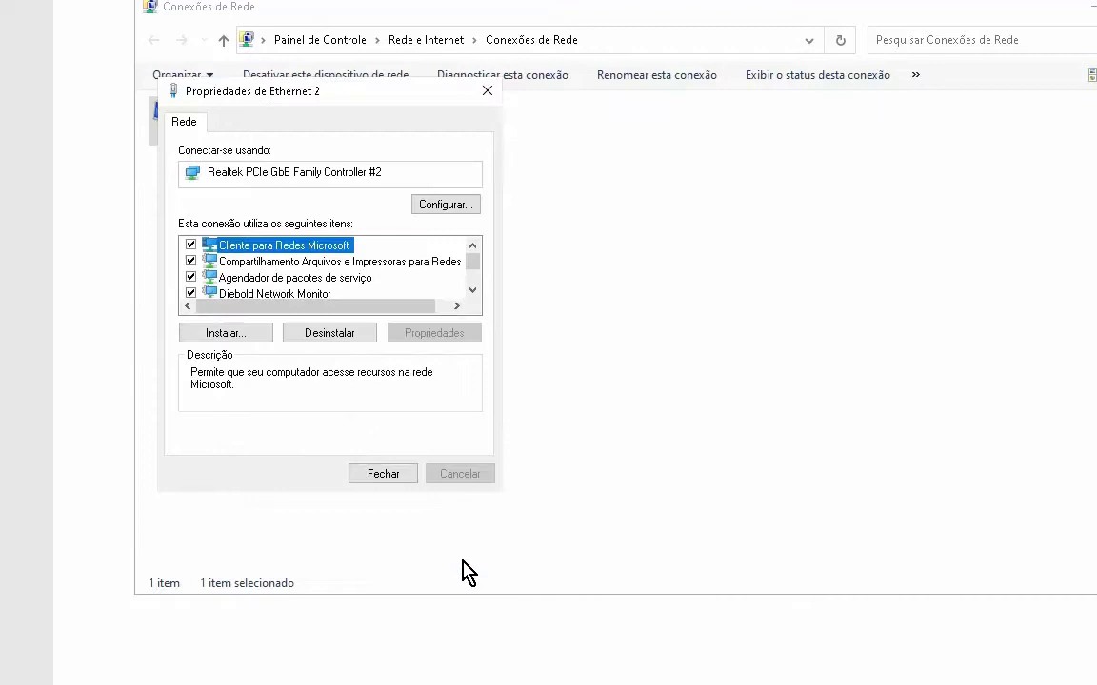
Close the Ethernet 2 properties and bring Chrome forward with its web address selected.
{"action": "left_click", "coordinate": [398, 472]}
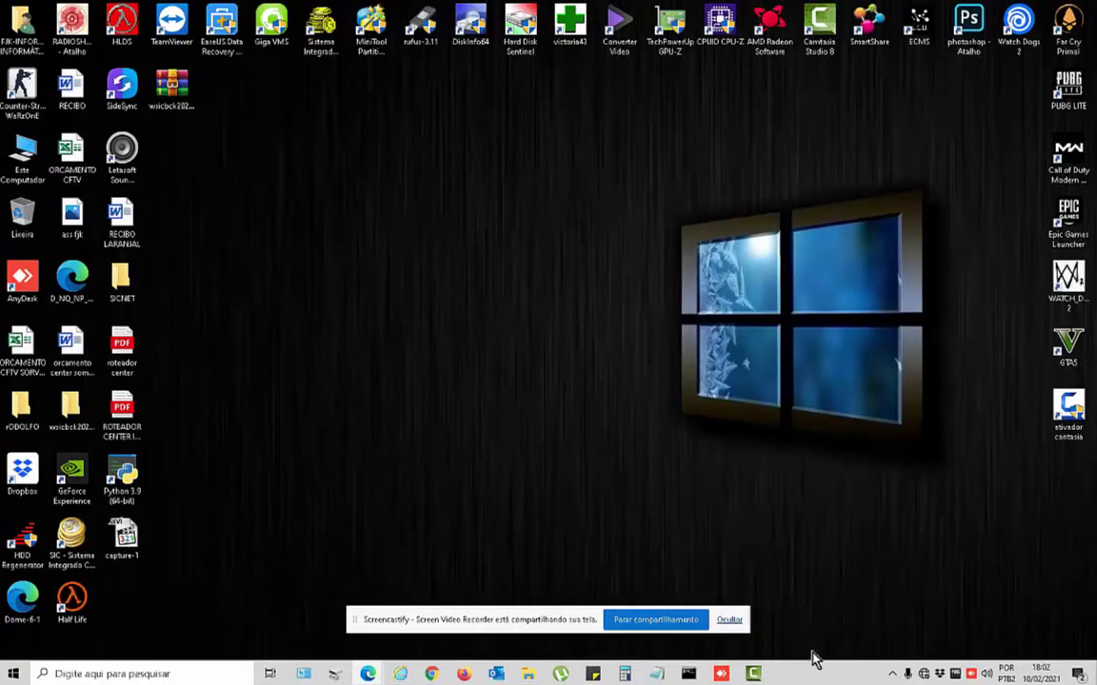
{"action": "mouse_move", "coordinate": [370, 673]}
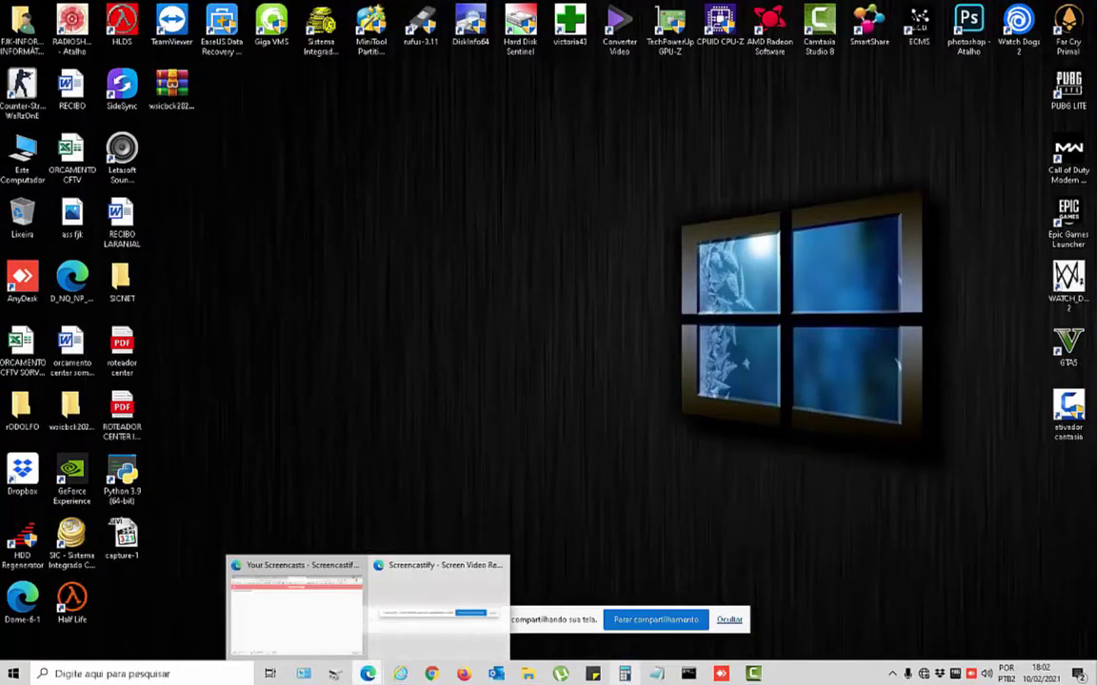
{"action": "left_click", "coordinate": [437, 610]}
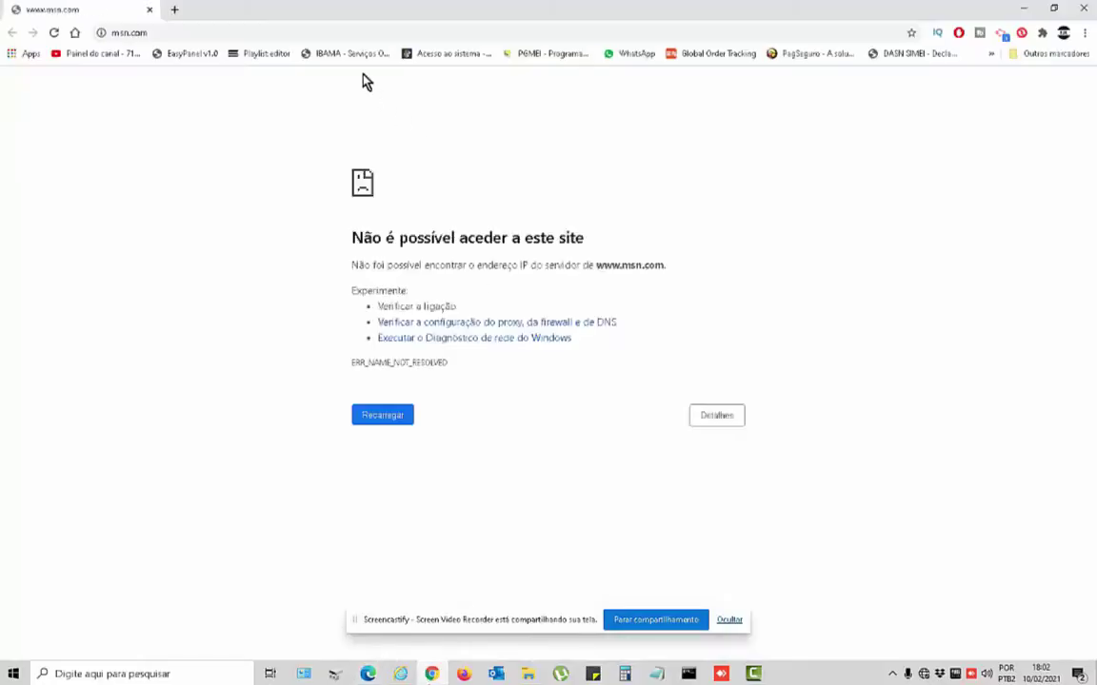
{"action": "left_click", "coordinate": [176, 32]}
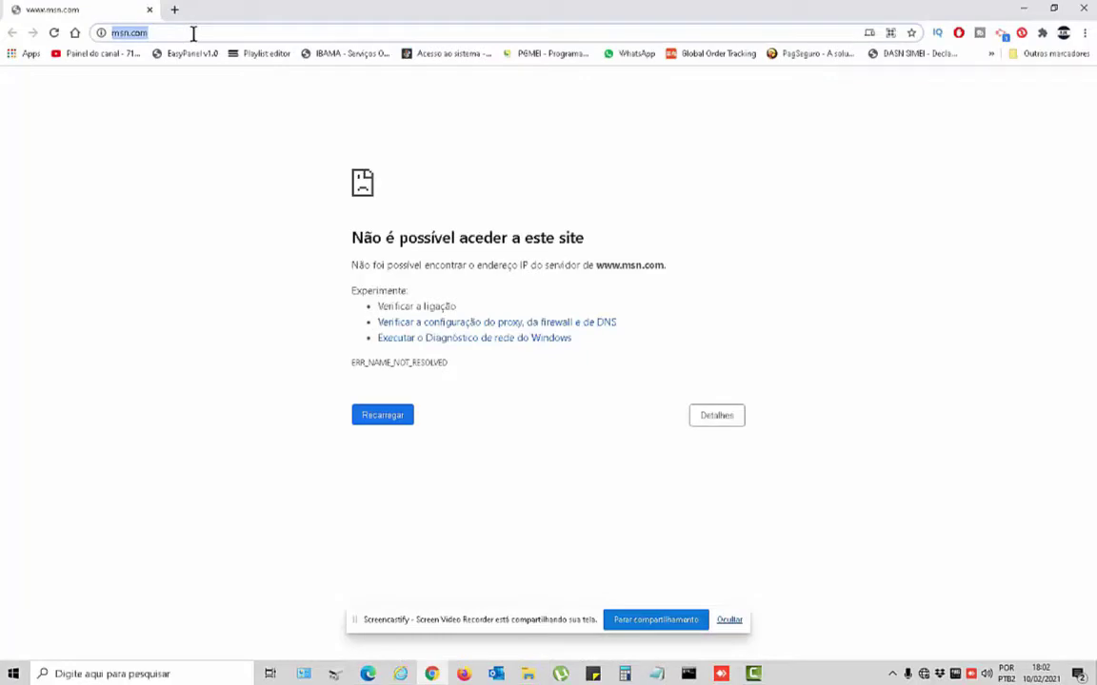
Load 10.0.0.1 in Chrome and fill in the administrator username and password.
{"action": "type", "text": "10.0.0.1"}
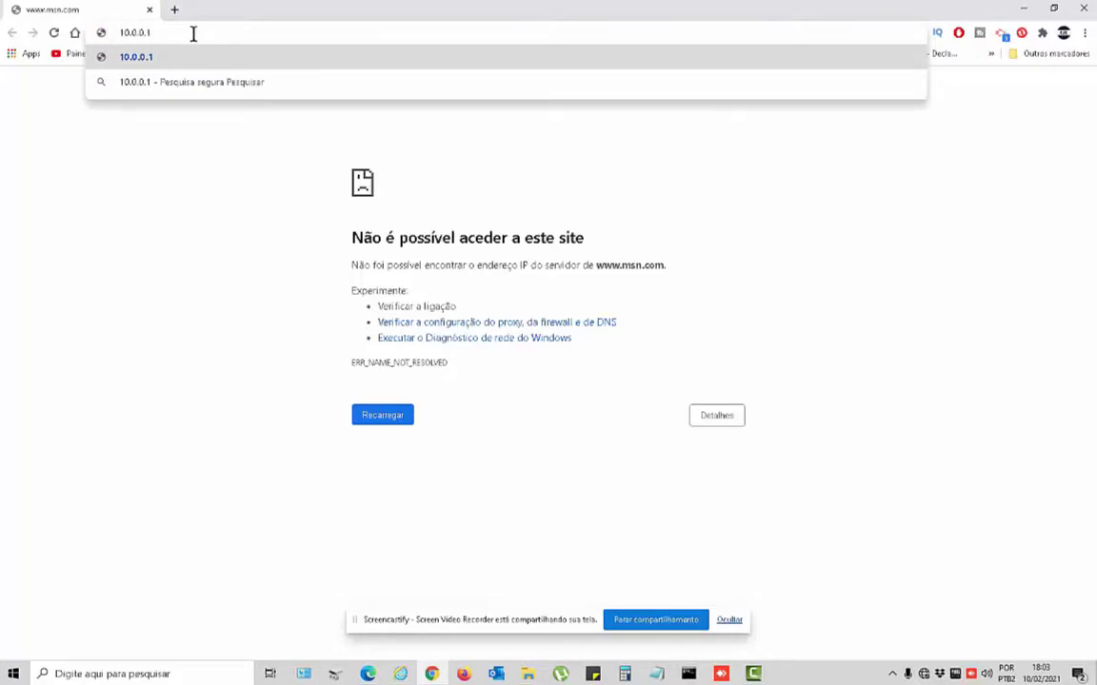
{"action": "key", "text": "Return"}
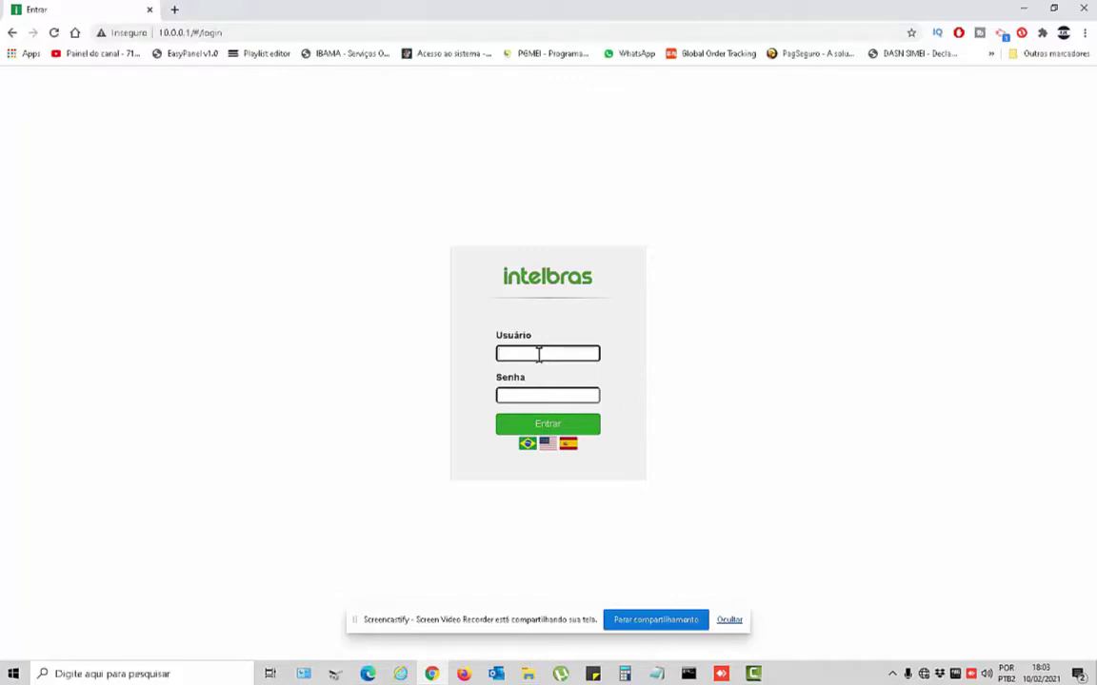
{"action": "type", "text": "admin"}
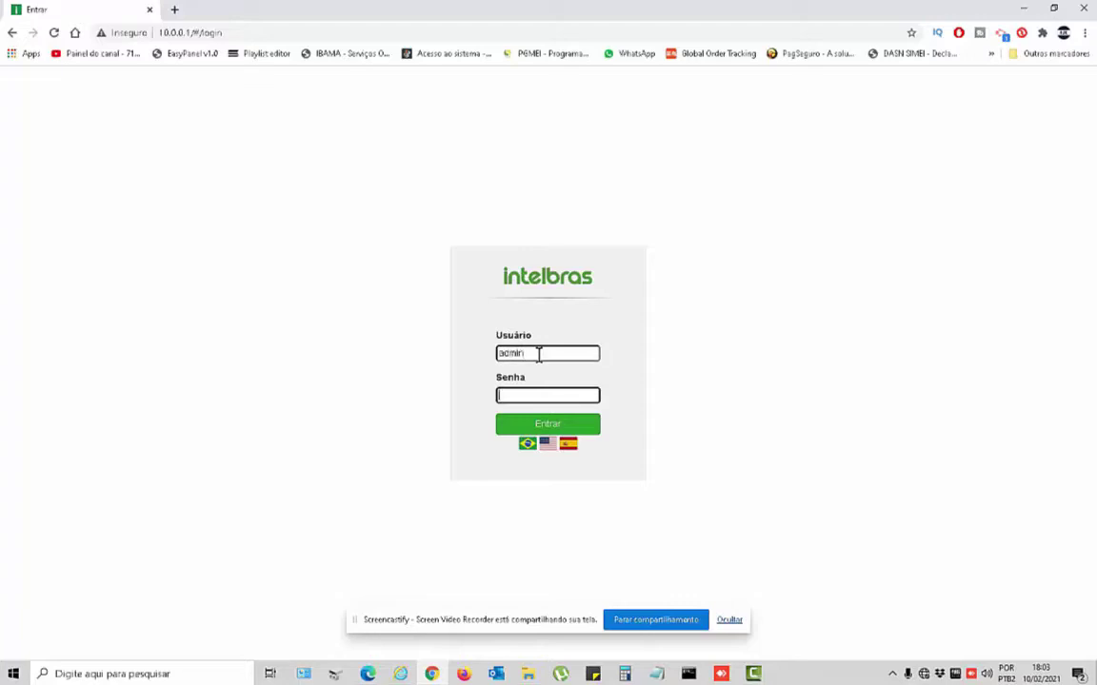
{"action": "key", "text": "Tab"}
{"action": "type", "text": "admin"}
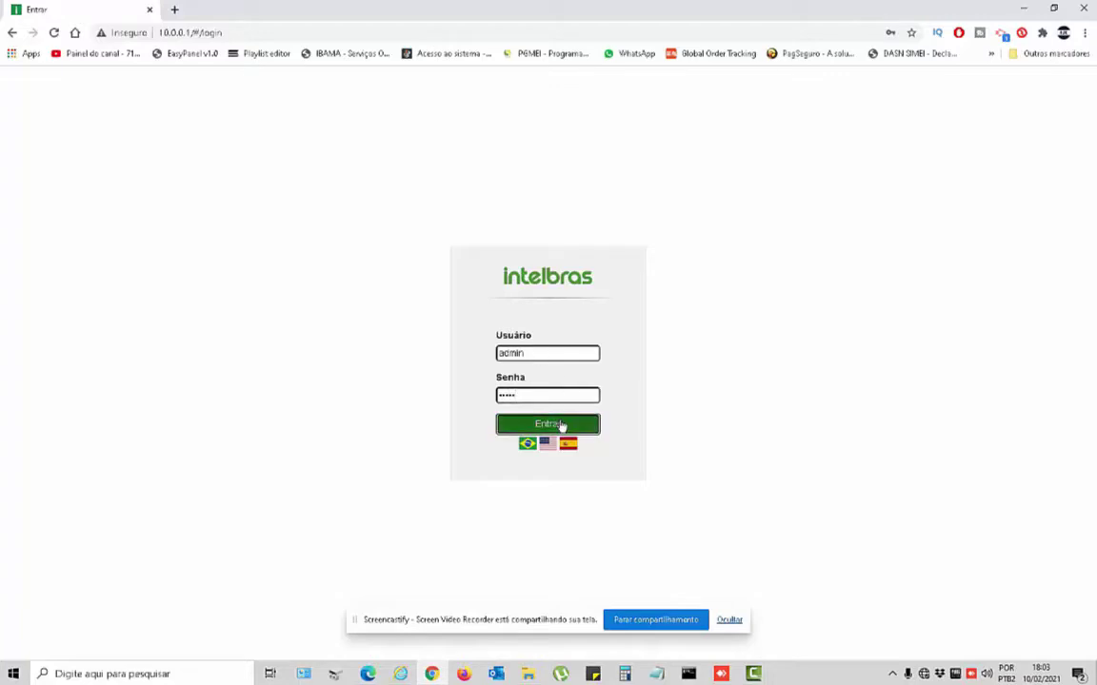
Log in, enter and confirm a new access password, accept the terms, and apply it.
{"action": "left_click", "coordinate": [558, 425]}
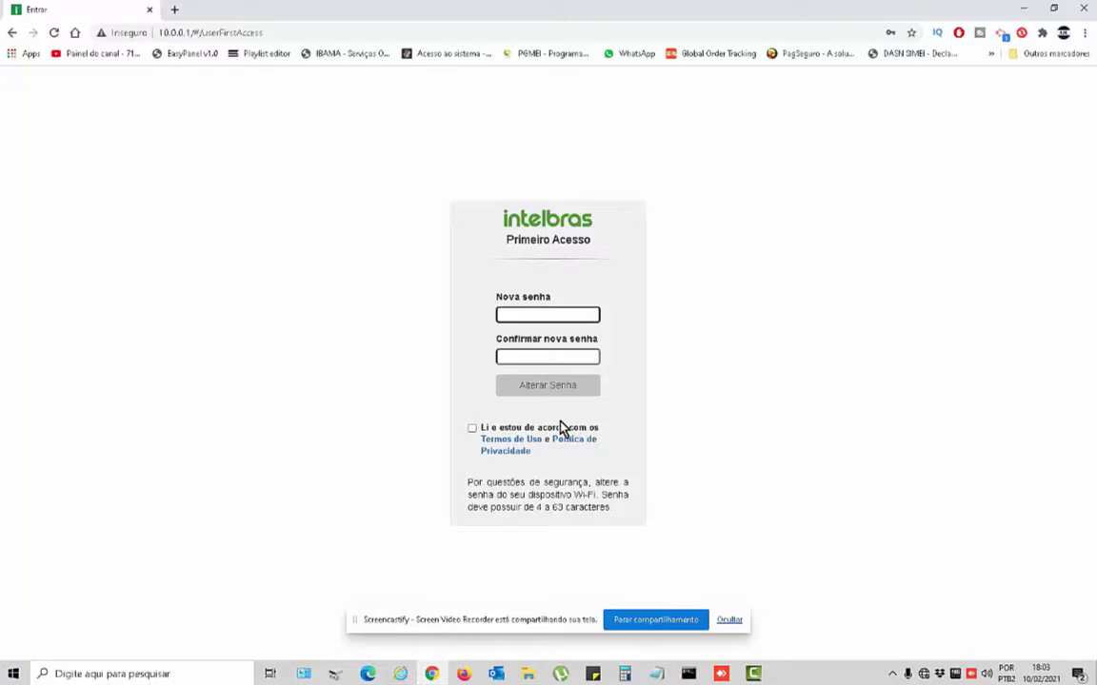
{"action": "type", "text": "********"}
{"action": "key", "text": "Tab"}
{"action": "type", "text": "********"}
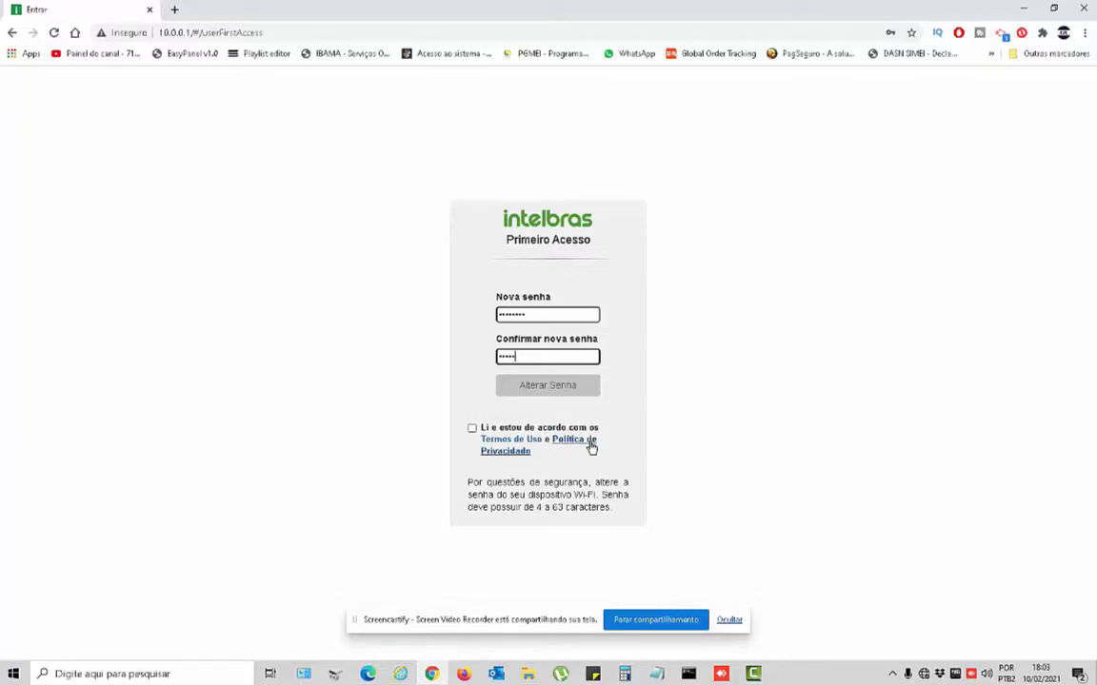
{"action": "left_click", "coordinate": [479, 432]}
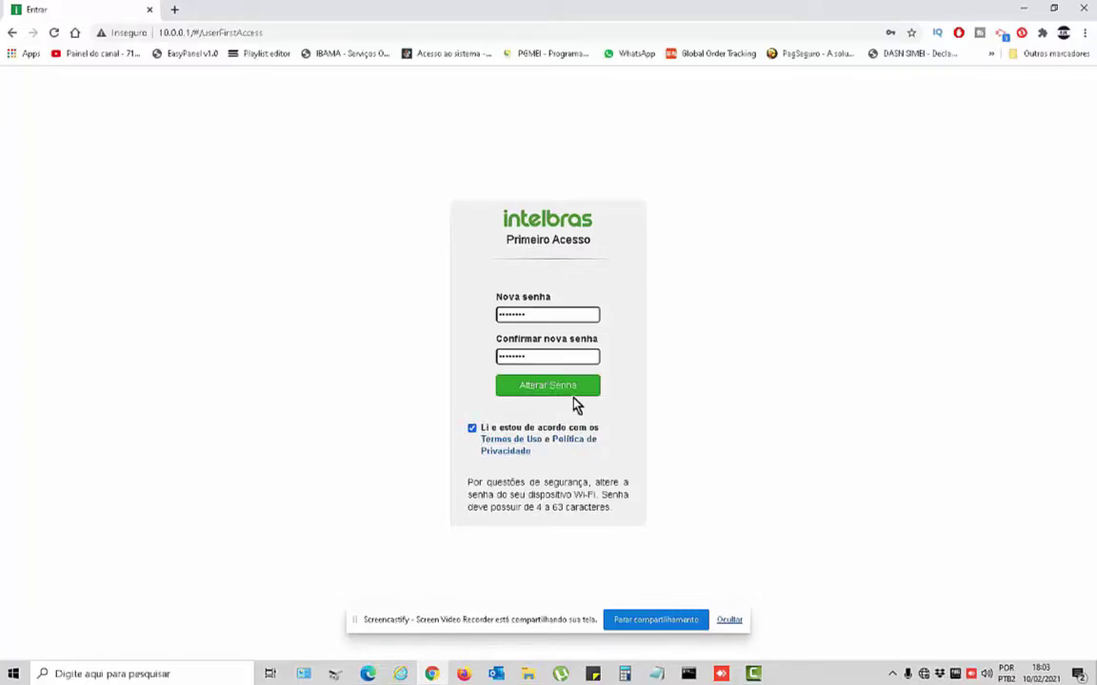
{"action": "left_click", "coordinate": [555, 388]}
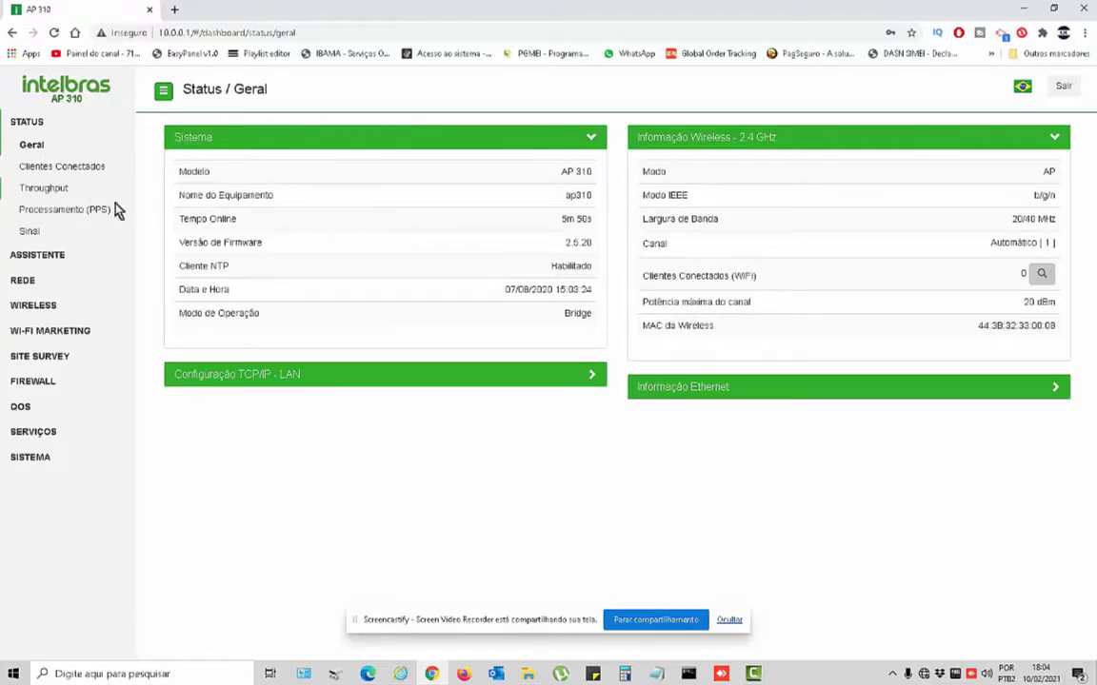
Rename the 2.4 GHz network from AP310_0007 to teste.
{"action": "left_click", "coordinate": [47, 310]}
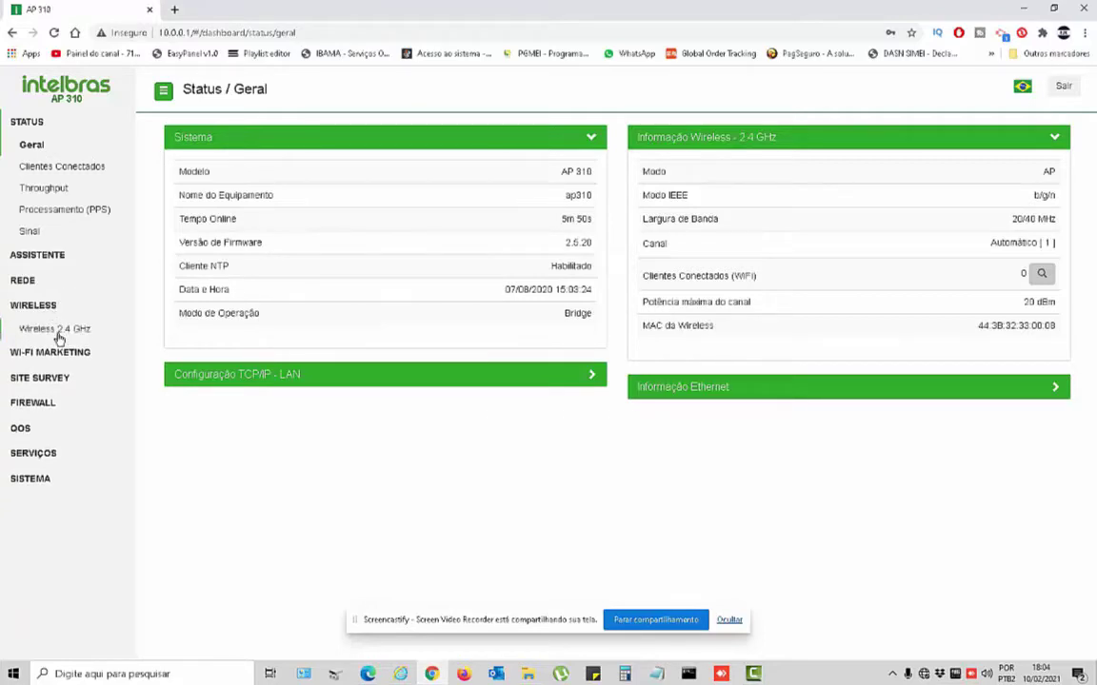
{"action": "left_click", "coordinate": [54, 331]}
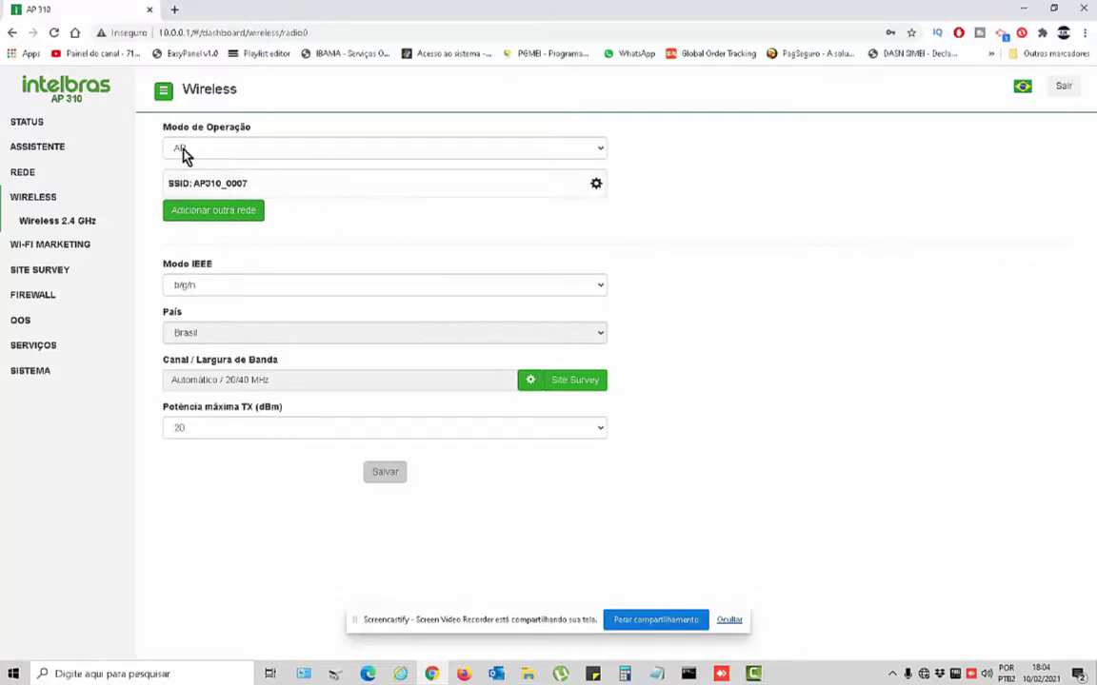
{"action": "left_click", "coordinate": [241, 186]}
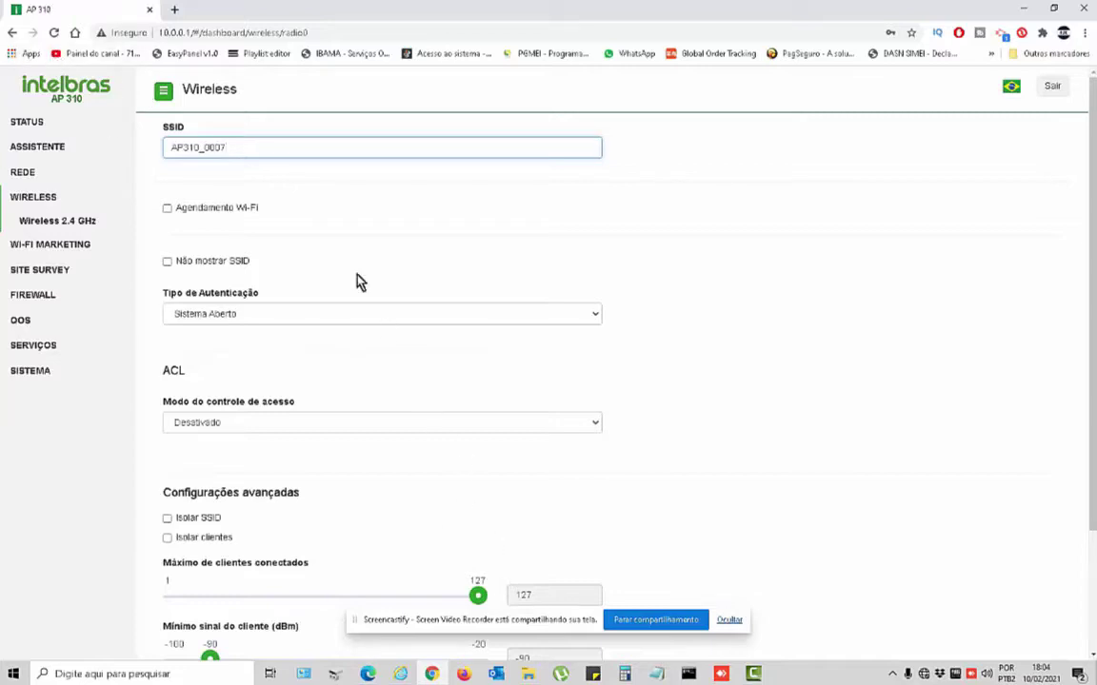
{"action": "left_click", "coordinate": [12, 32]}
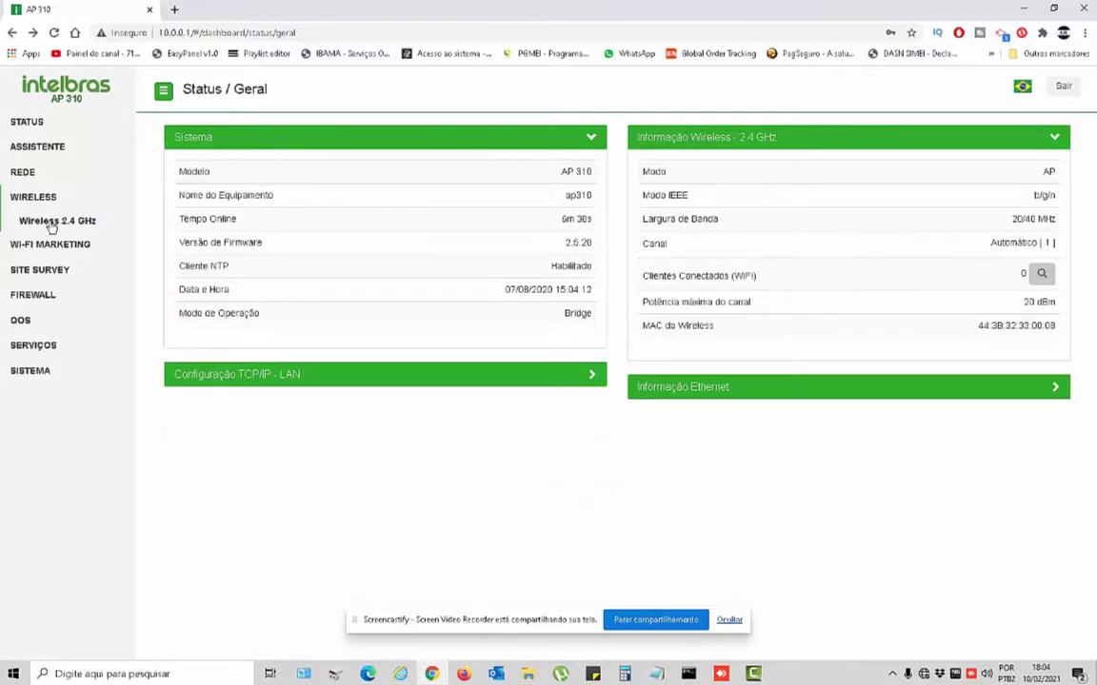
{"action": "left_click", "coordinate": [51, 224]}
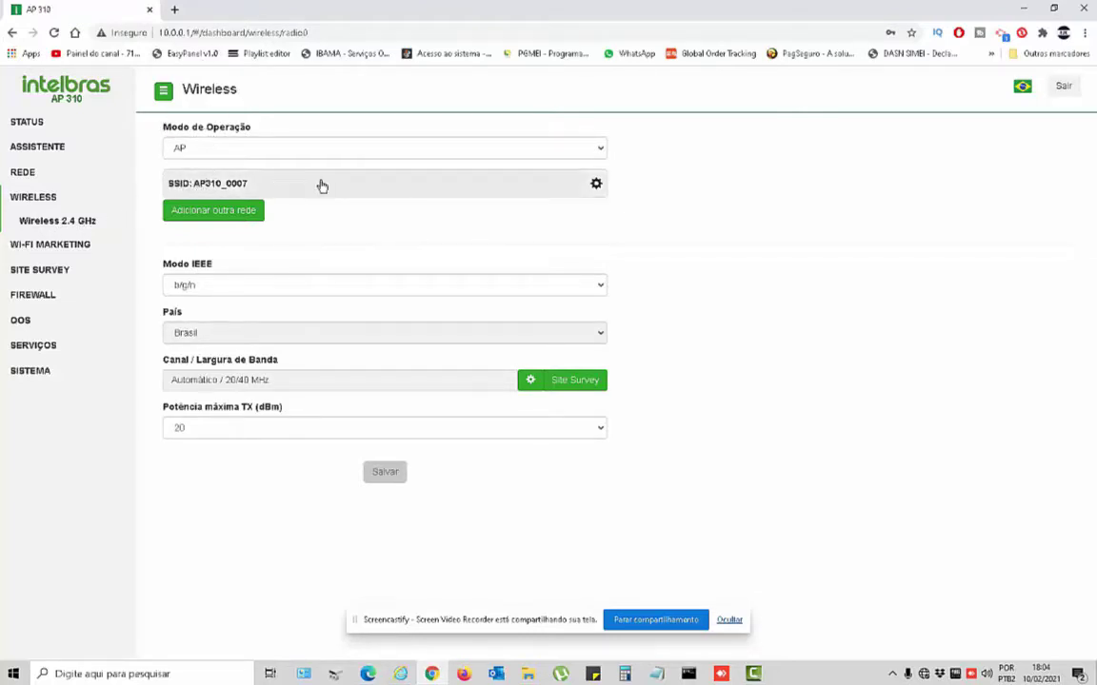
{"action": "left_click", "coordinate": [321, 184]}
{"action": "left_click_drag", "start_coordinate": [252, 147], "coordinate": [131, 145]}
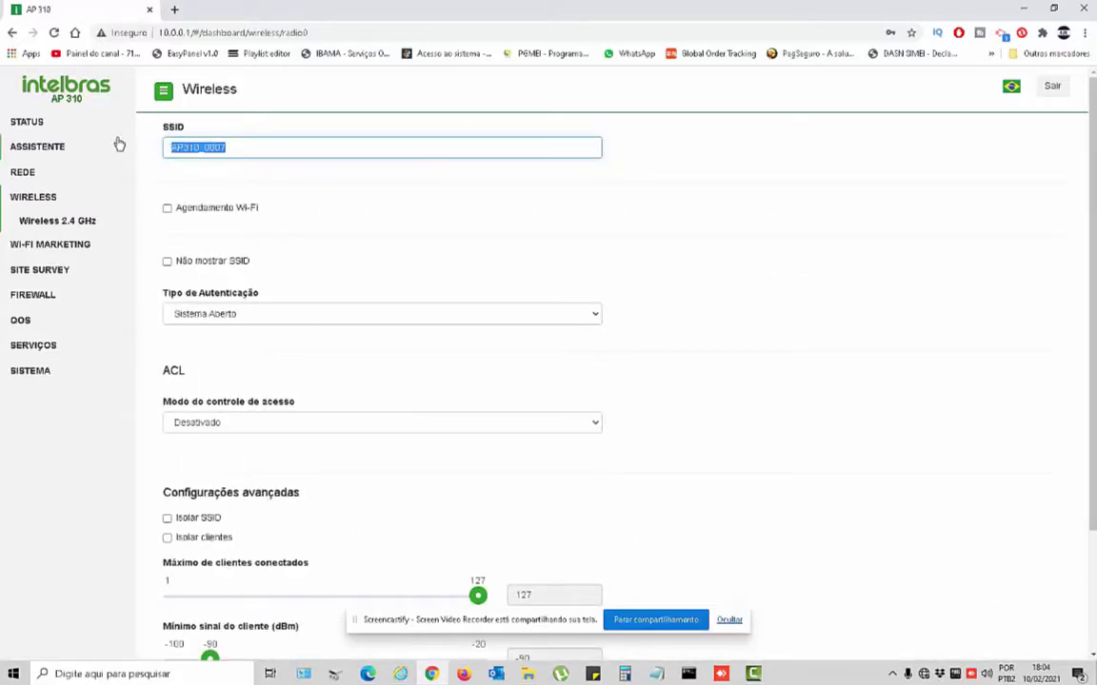
{"action": "type", "text": "teste"}
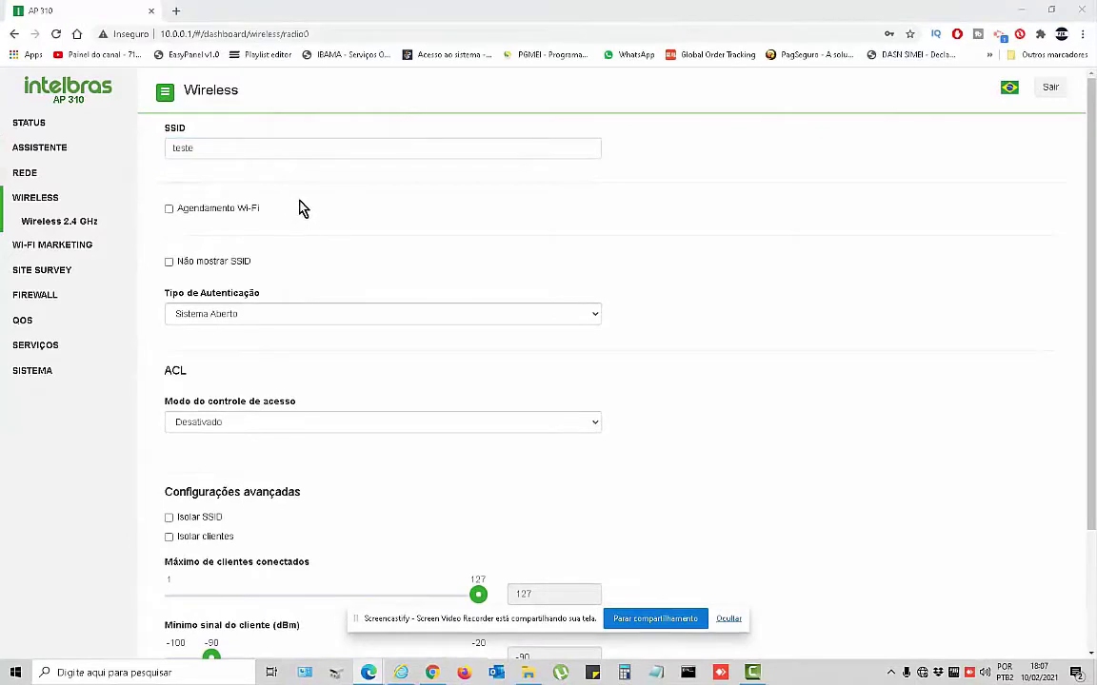
{"action": "left_click", "coordinate": [203, 145]}
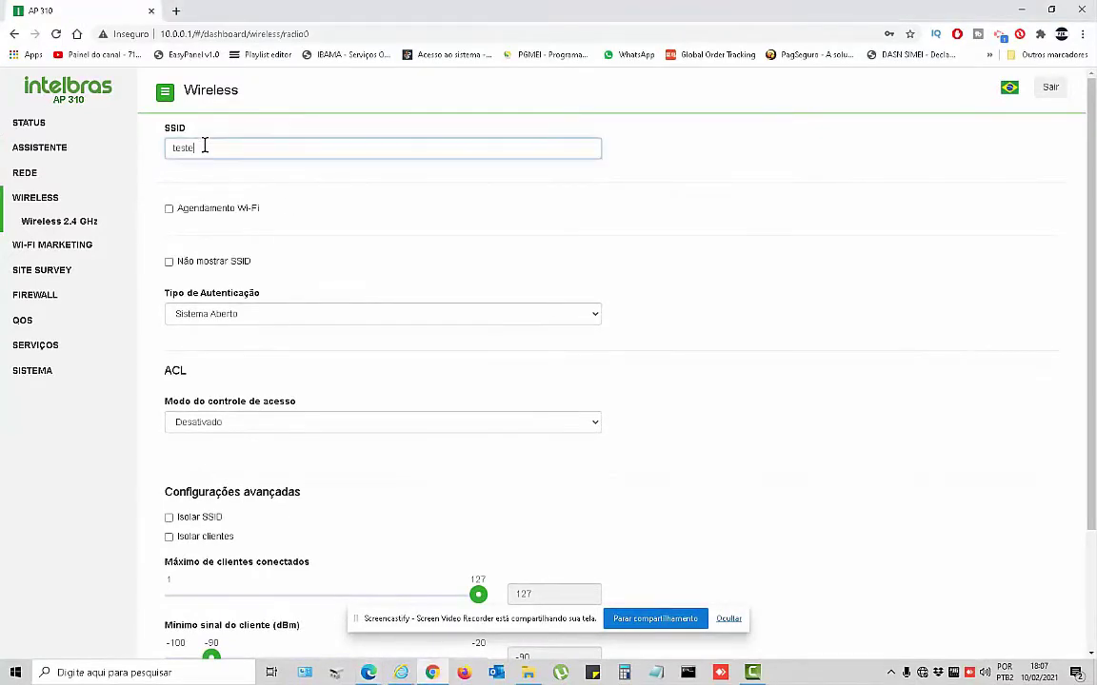
{"action": "left_click", "coordinate": [371, 244]}
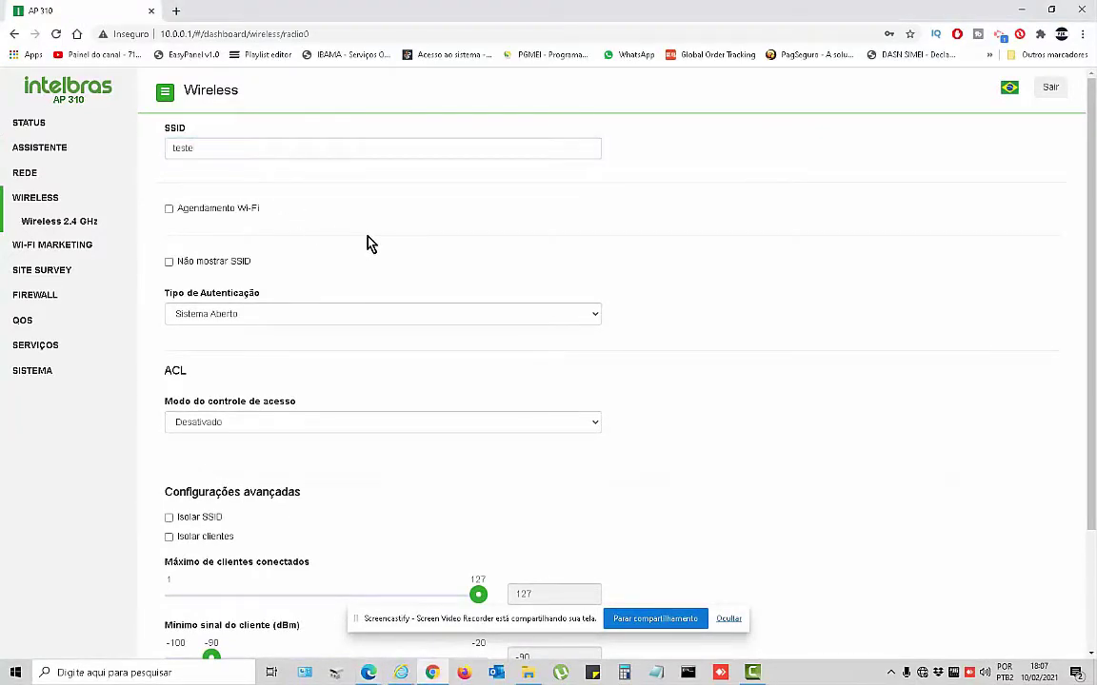
Secure the teste network with WPA2-PSK, TKIP/AES encryption and a Wi-Fi password.
{"action": "left_click", "coordinate": [212, 315]}
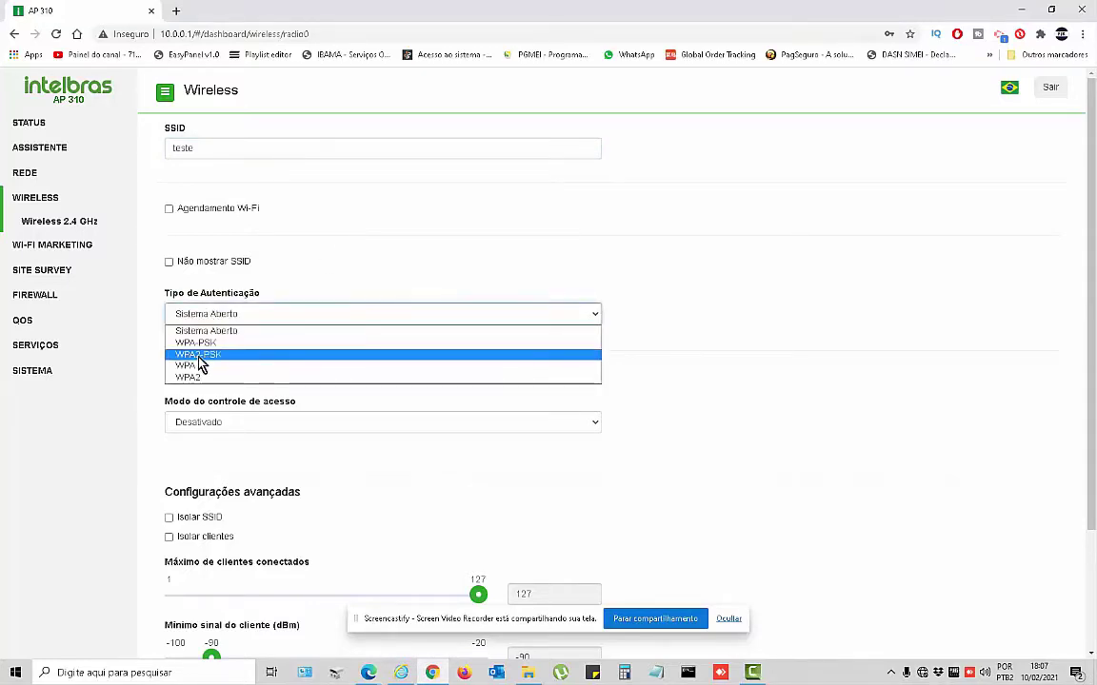
{"action": "left_click", "coordinate": [198, 355]}
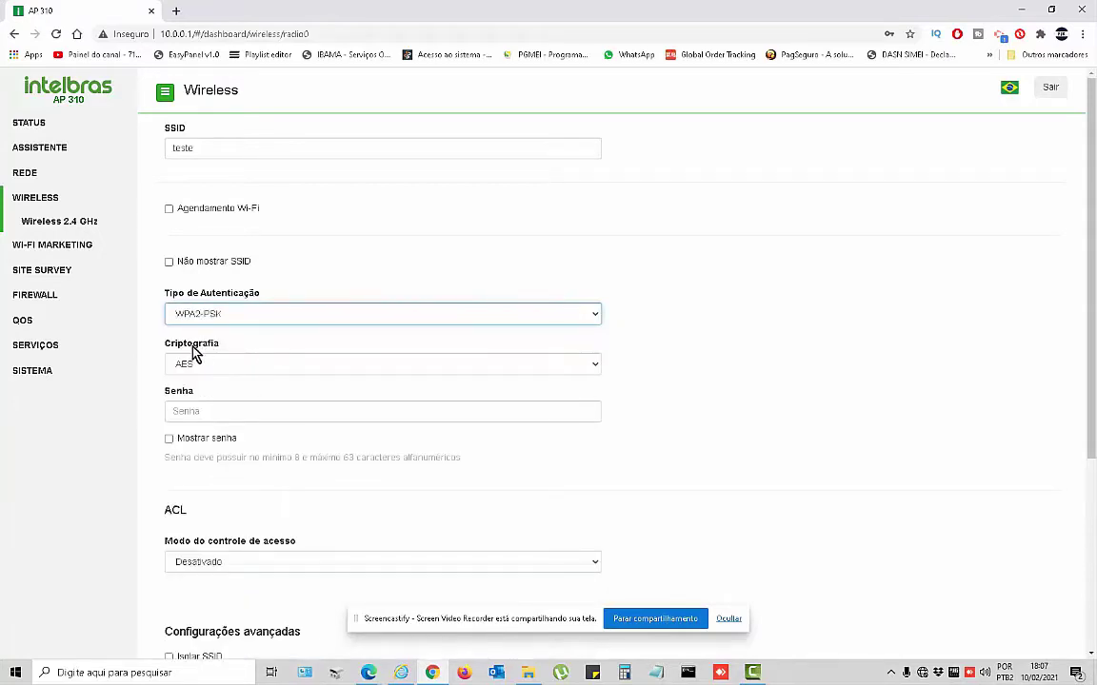
{"action": "left_click", "coordinate": [202, 371]}
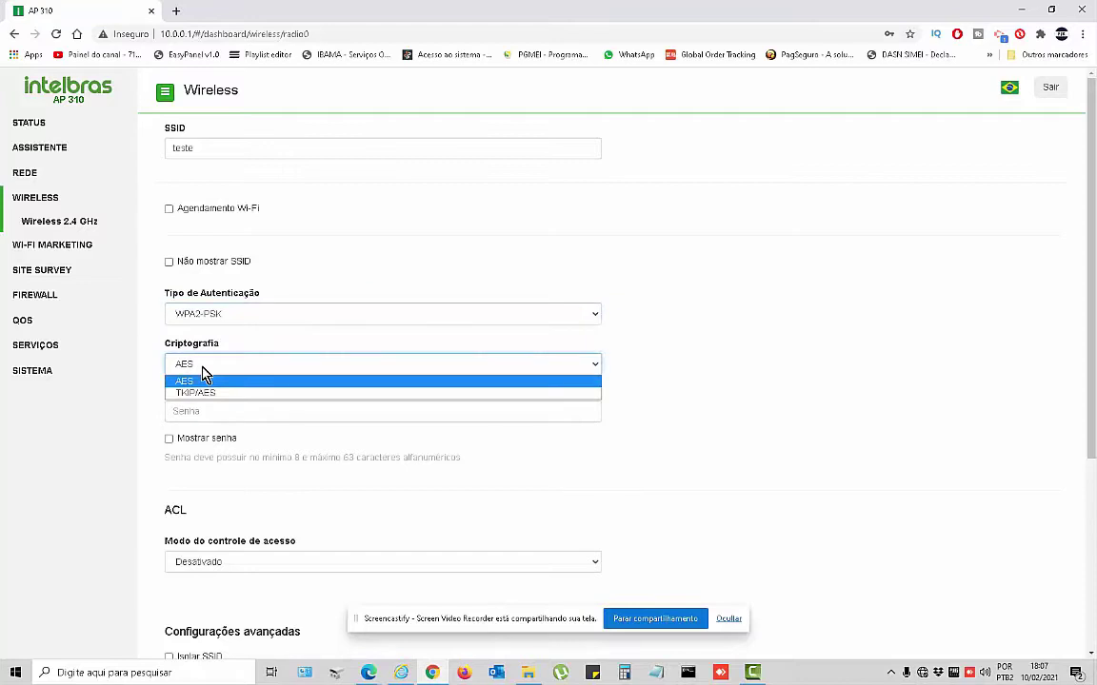
{"action": "left_click", "coordinate": [204, 372]}
{"action": "left_click", "coordinate": [209, 367]}
{"action": "left_click", "coordinate": [208, 392]}
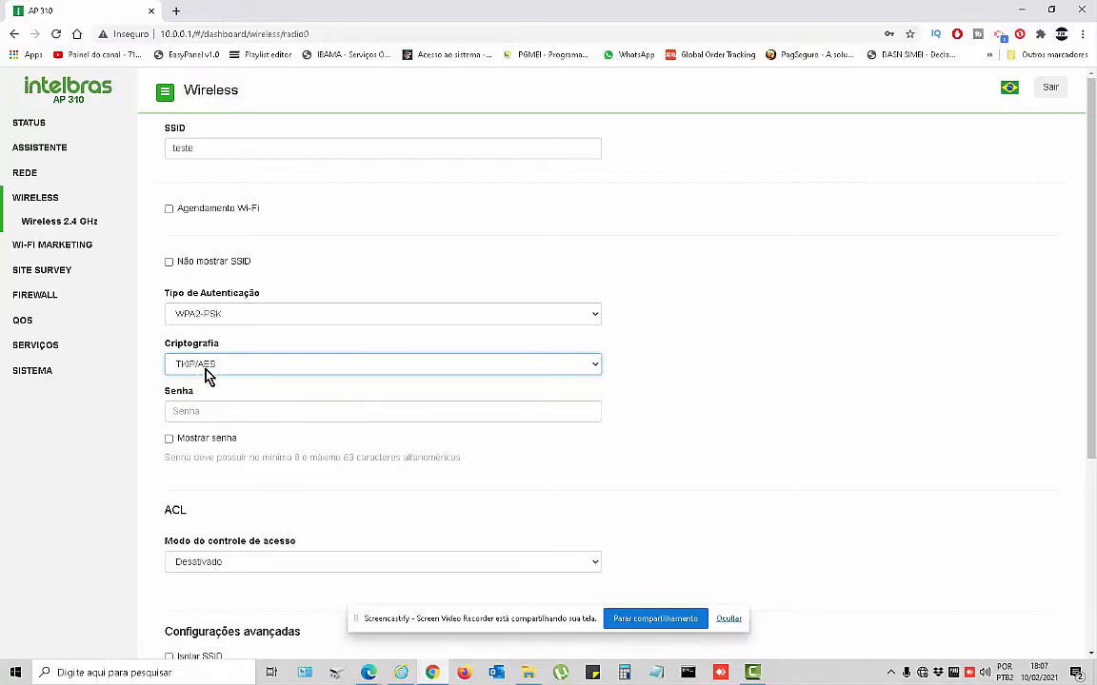
{"action": "left_click", "coordinate": [212, 411]}
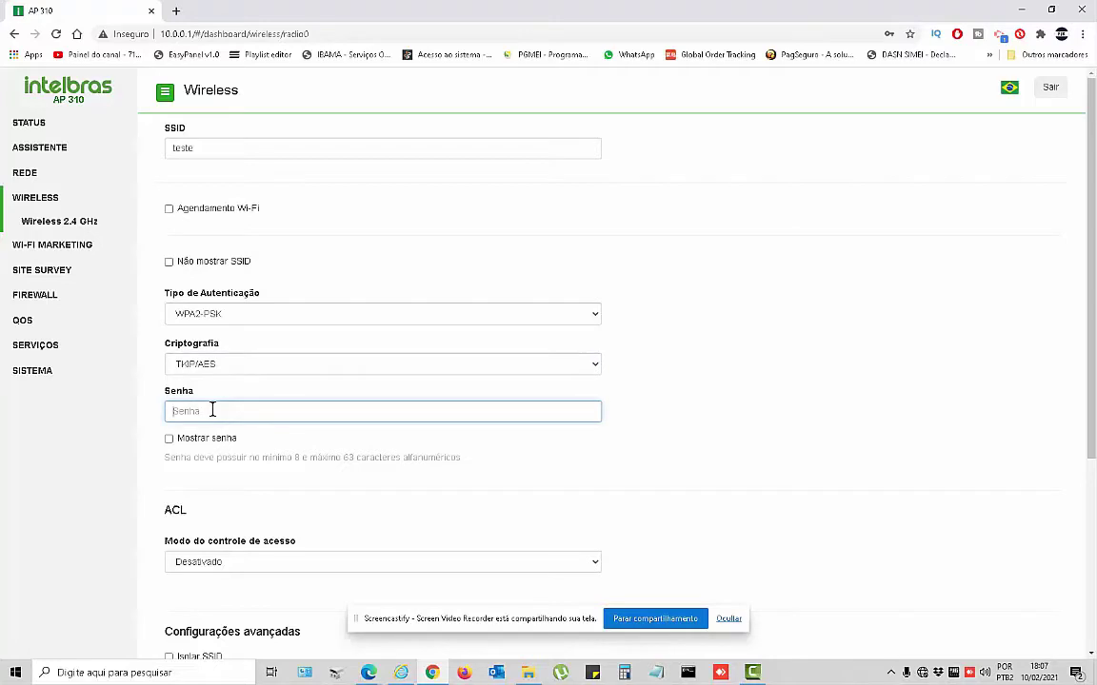
{"action": "type", "text": "••••••••"}
{"action": "scroll", "coordinate": [312, 556], "scroll_direction": "down", "scroll_amount": 1}
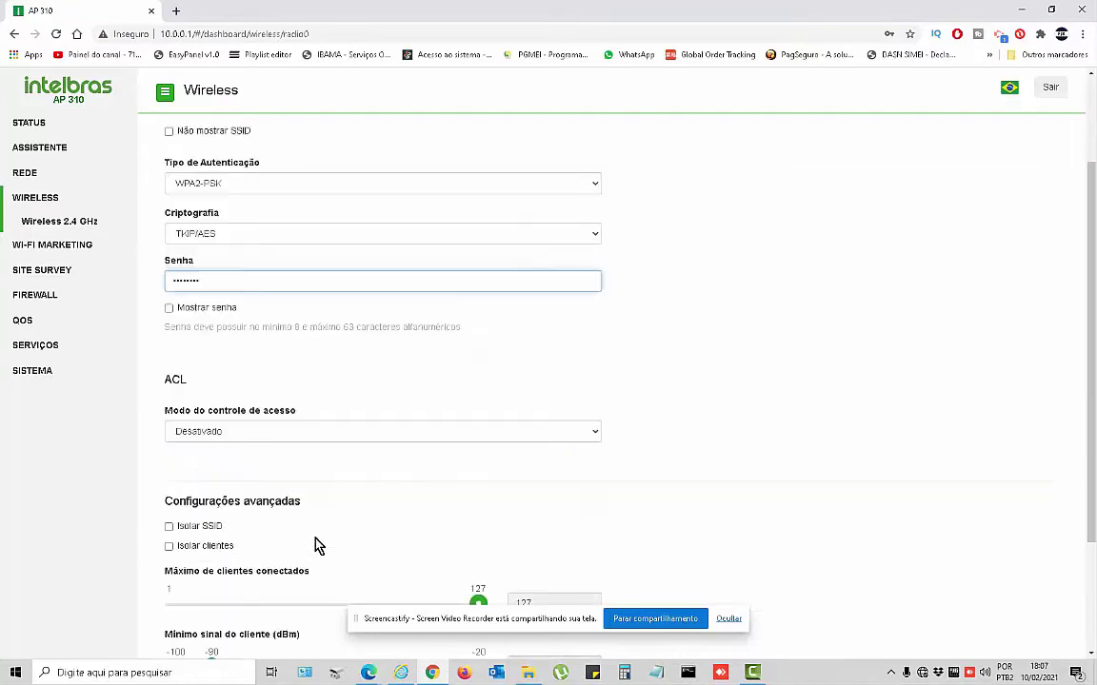
{"action": "left_click", "coordinate": [246, 433]}
{"action": "left_click", "coordinate": [248, 436]}
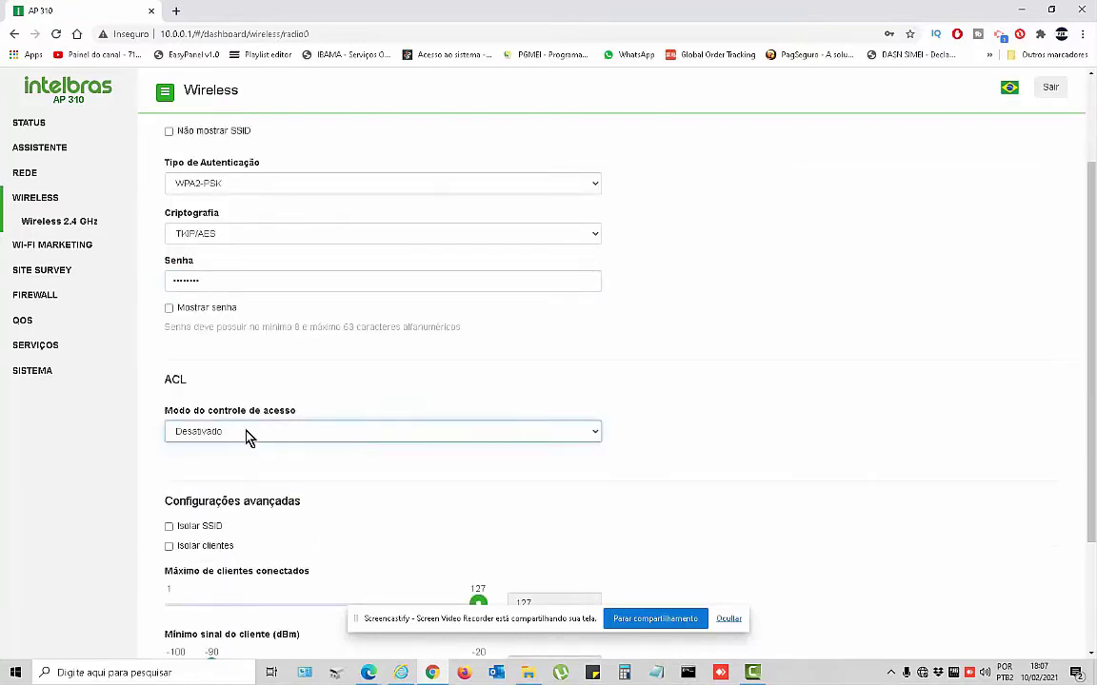
{"action": "left_click", "coordinate": [246, 436]}
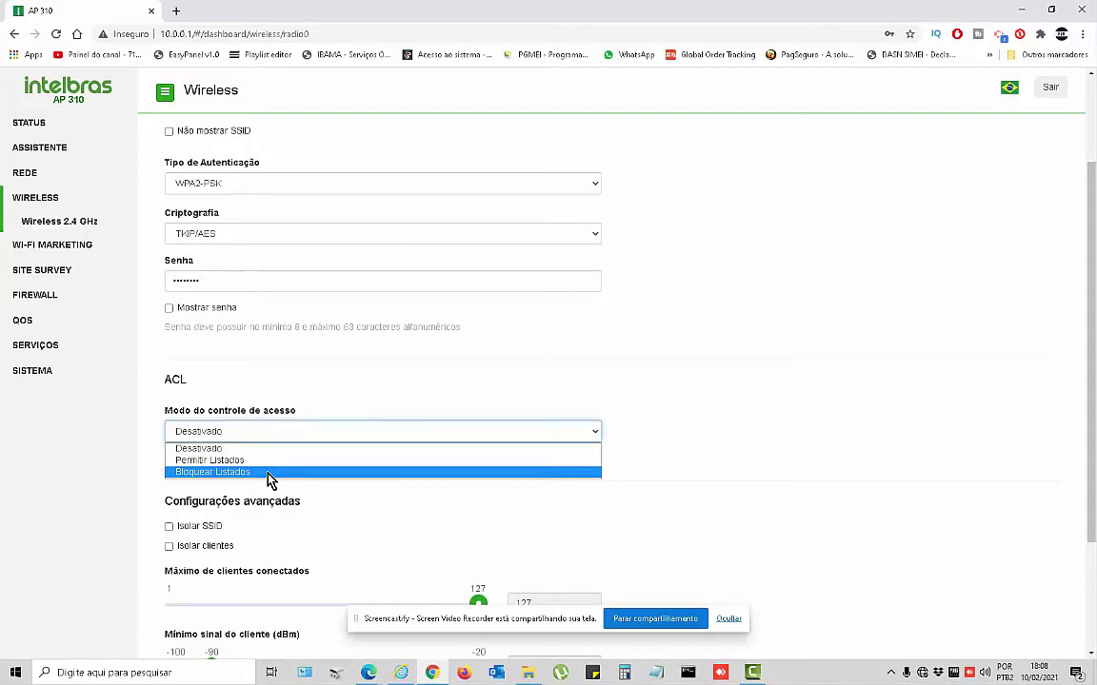
{"action": "left_click", "coordinate": [719, 390]}
{"action": "scroll", "coordinate": [671, 480], "scroll_direction": "down", "scroll_amount": 2}
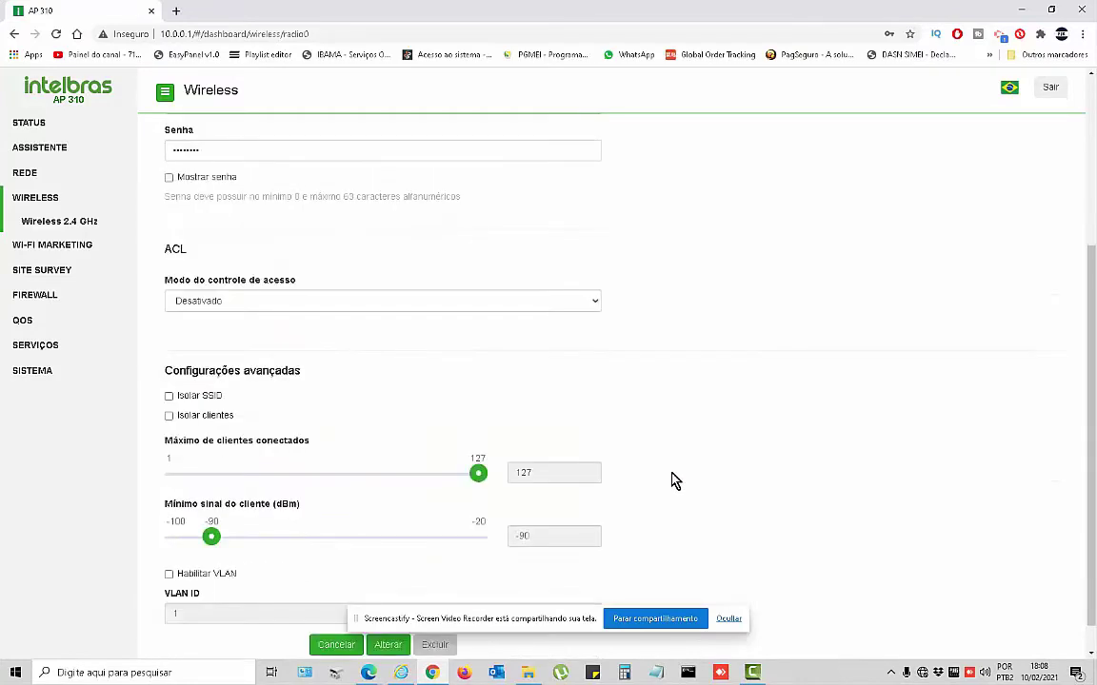
{"action": "scroll", "coordinate": [269, 490], "scroll_direction": "up", "scroll_amount": 1}
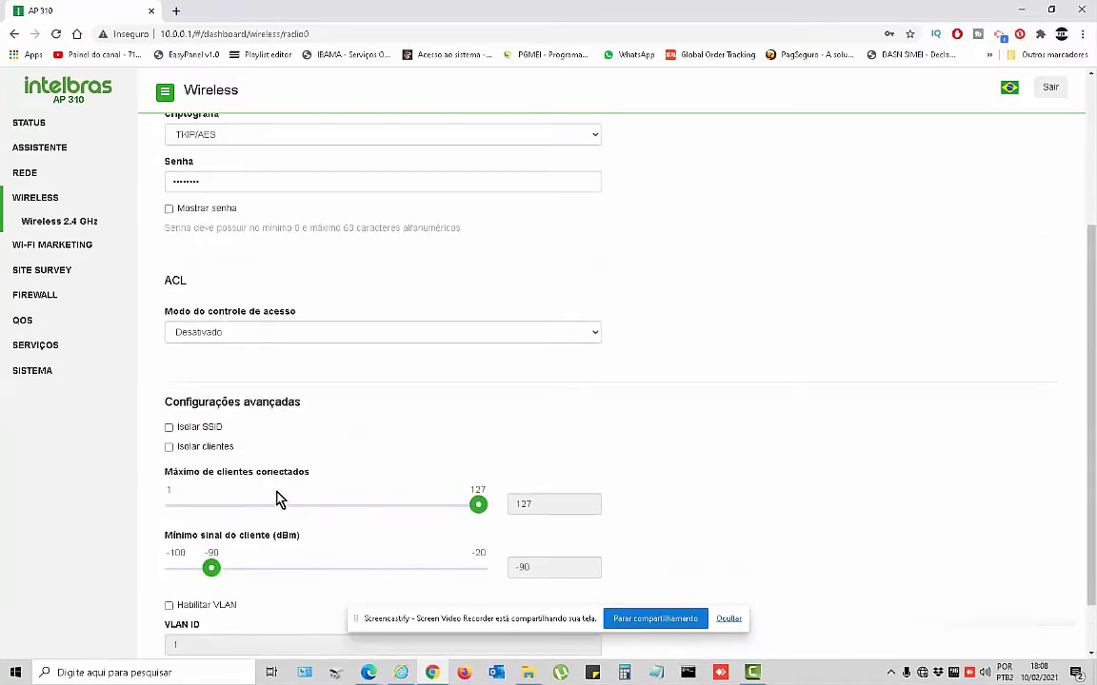
{"action": "scroll", "coordinate": [232, 447], "scroll_direction": "down", "scroll_amount": 1}
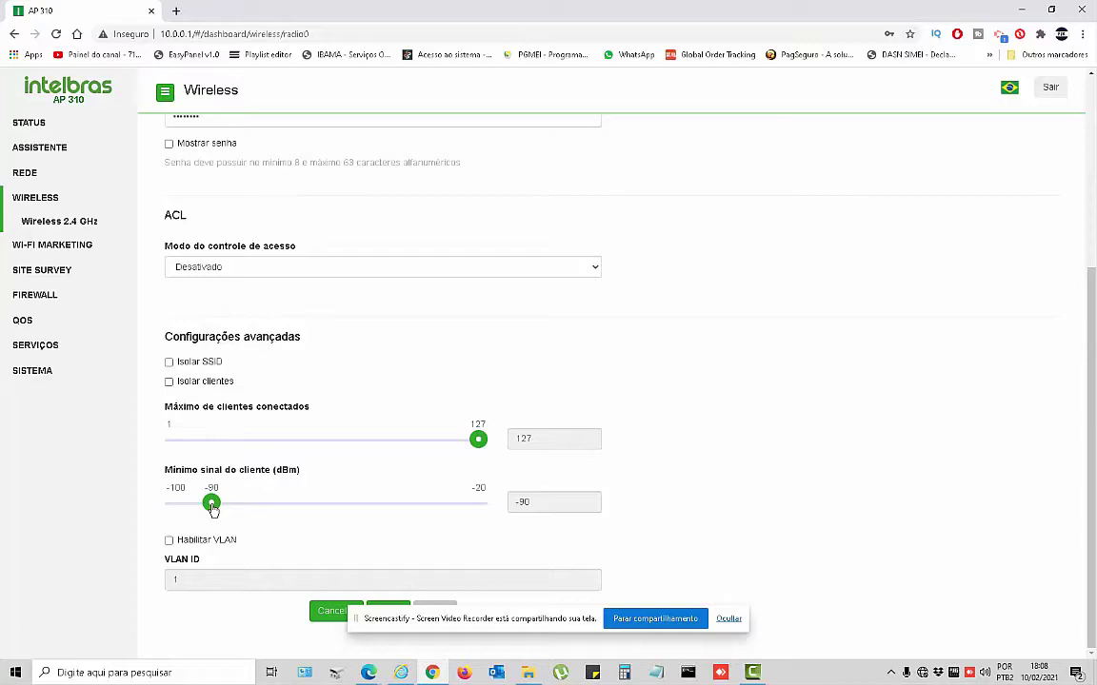
{"action": "left_click_drag", "start_coordinate": [213, 510], "coordinate": [325, 507]}
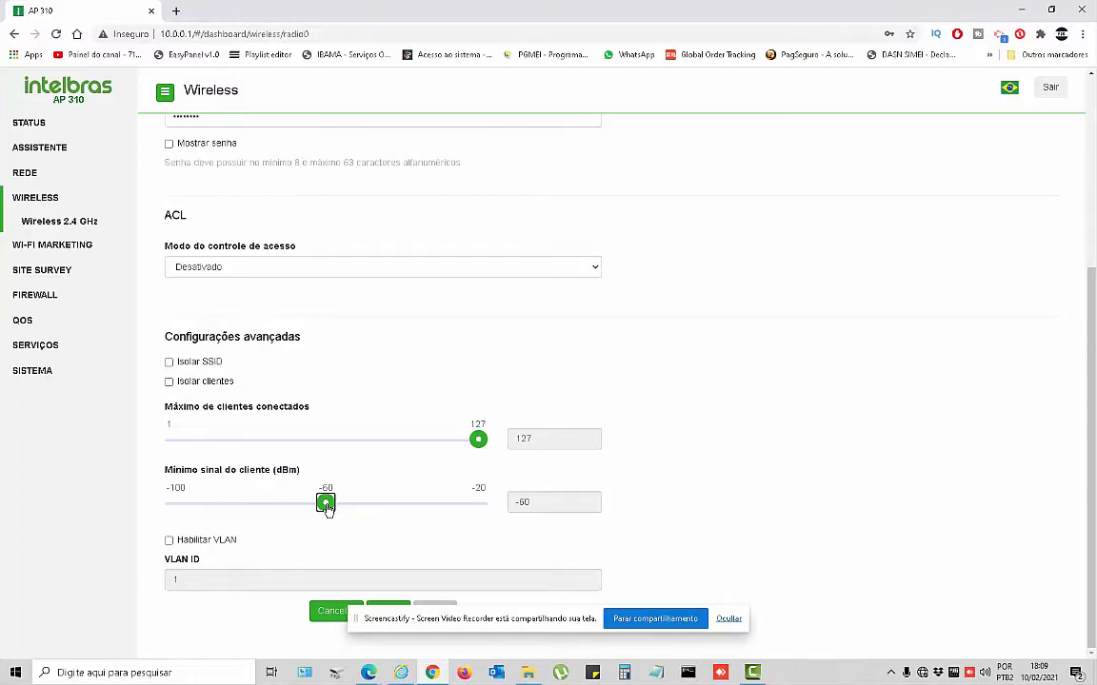
{"action": "left_click_drag", "start_coordinate": [325, 505], "coordinate": [211, 507]}
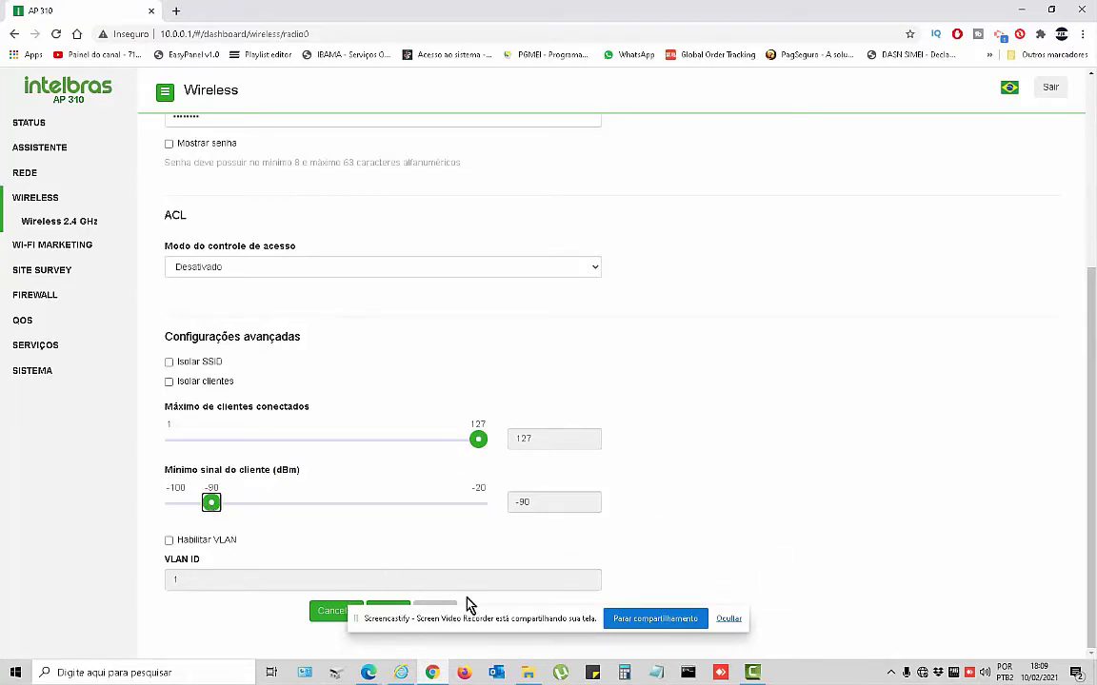
{"action": "left_click_drag", "start_coordinate": [514, 614], "coordinate": [580, 635]}
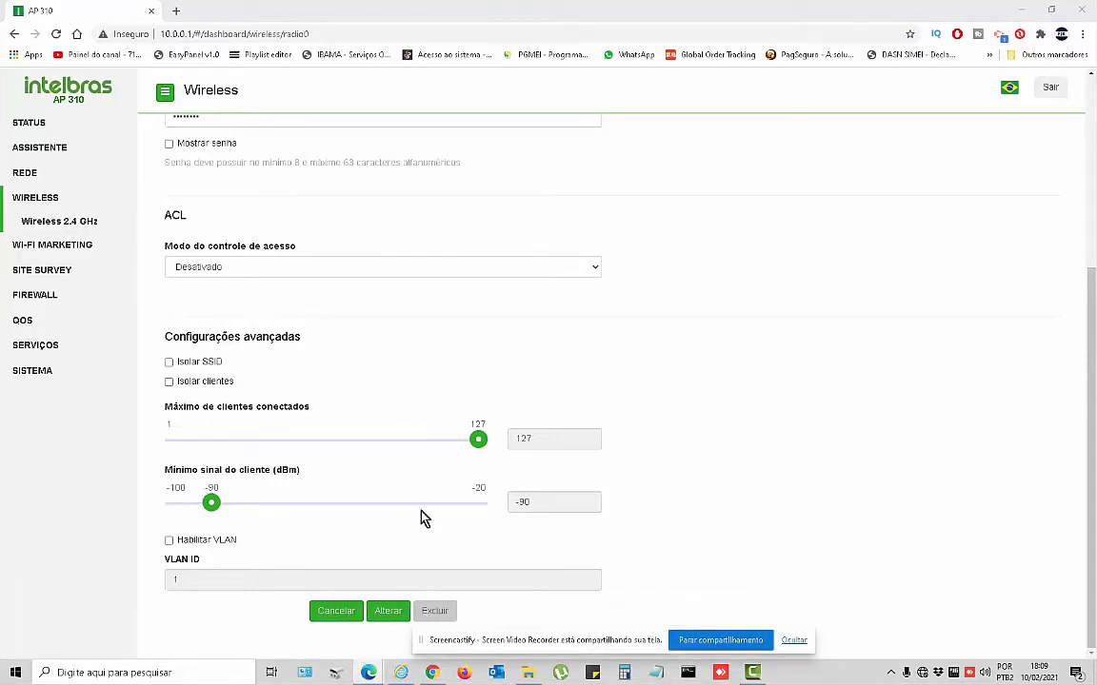
Confirm and save the teste network's wireless settings, then apply the configuration to the access point.
{"action": "left_click", "coordinate": [390, 614]}
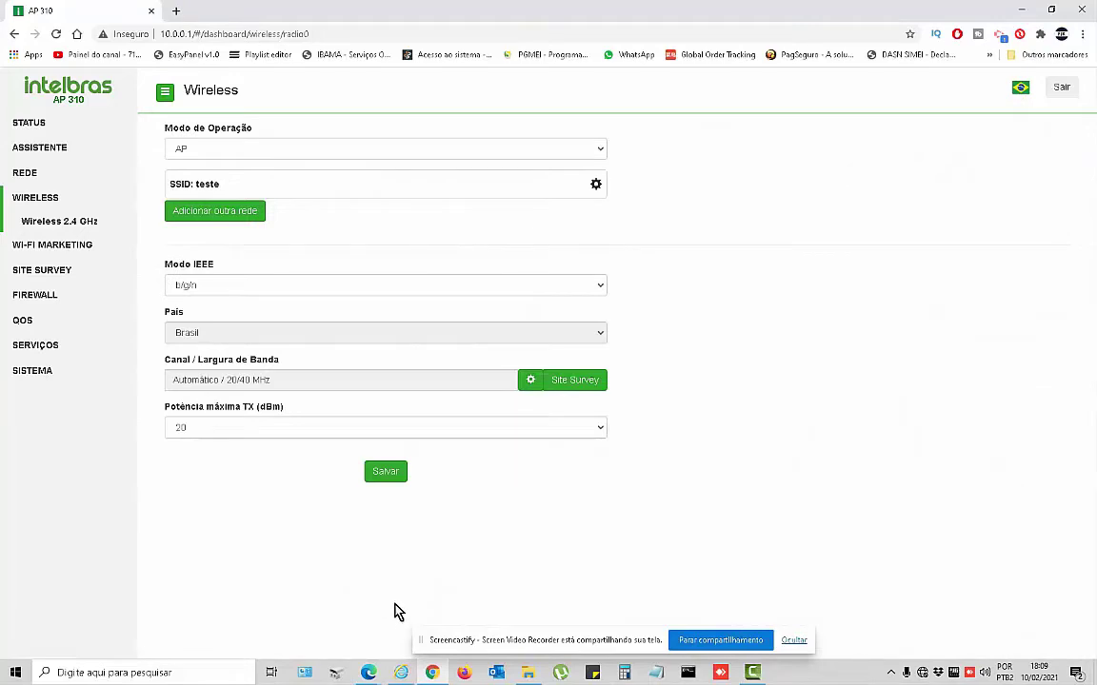
{"action": "left_click", "coordinate": [386, 473]}
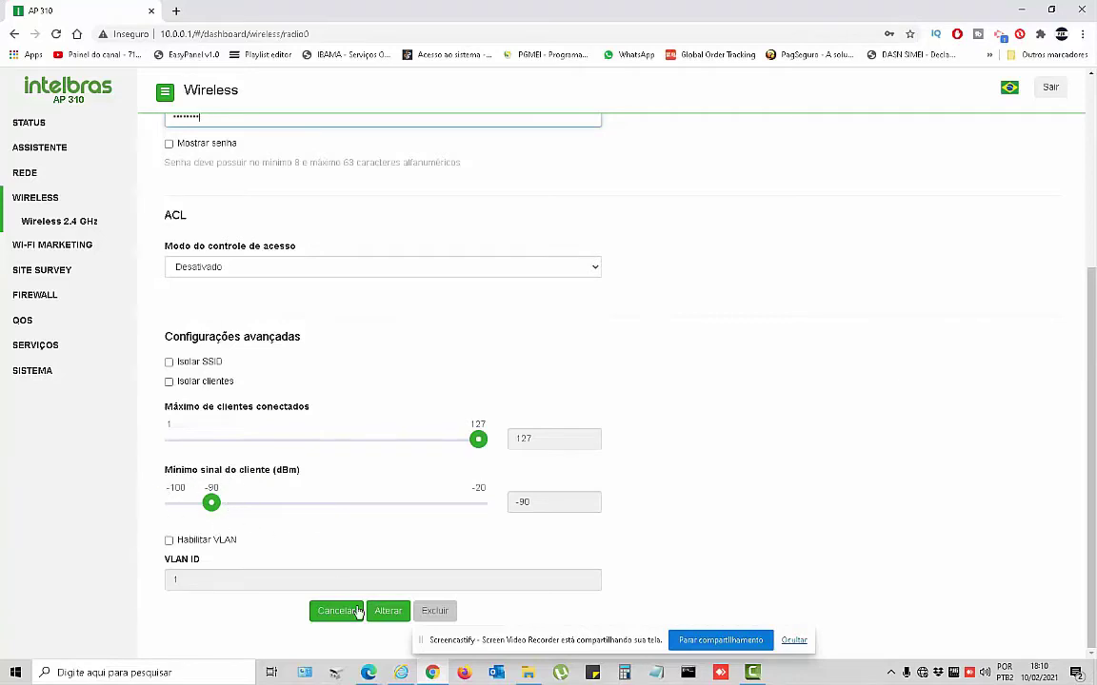
{"action": "left_click", "coordinate": [389, 614]}
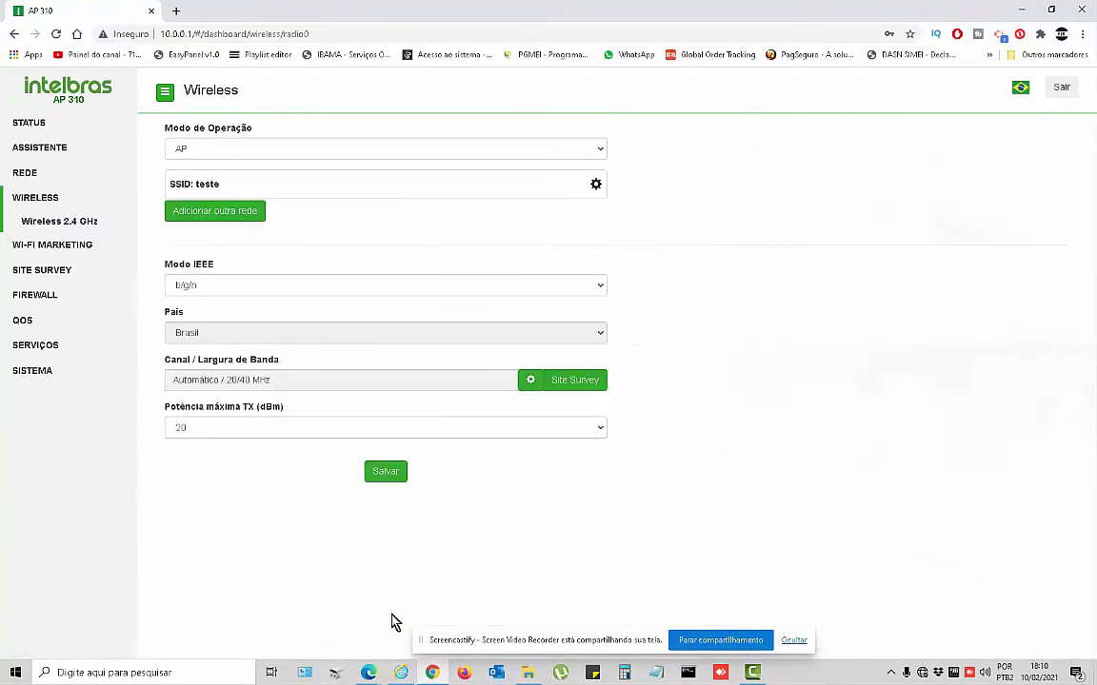
{"action": "left_click", "coordinate": [388, 477]}
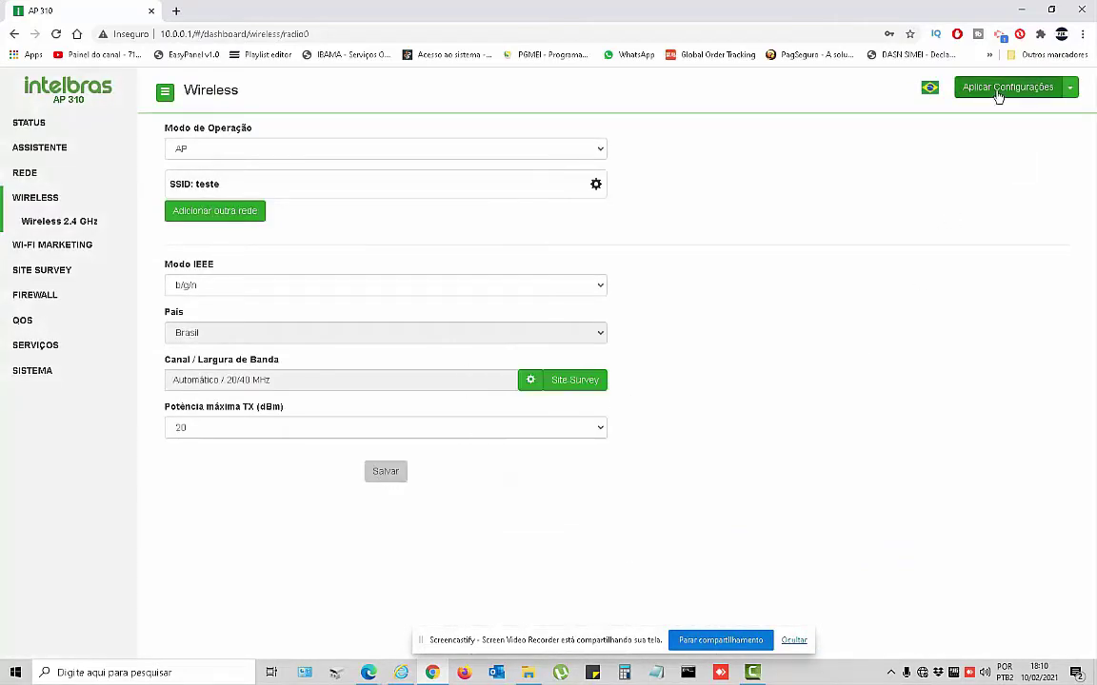
{"action": "left_click", "coordinate": [998, 95]}
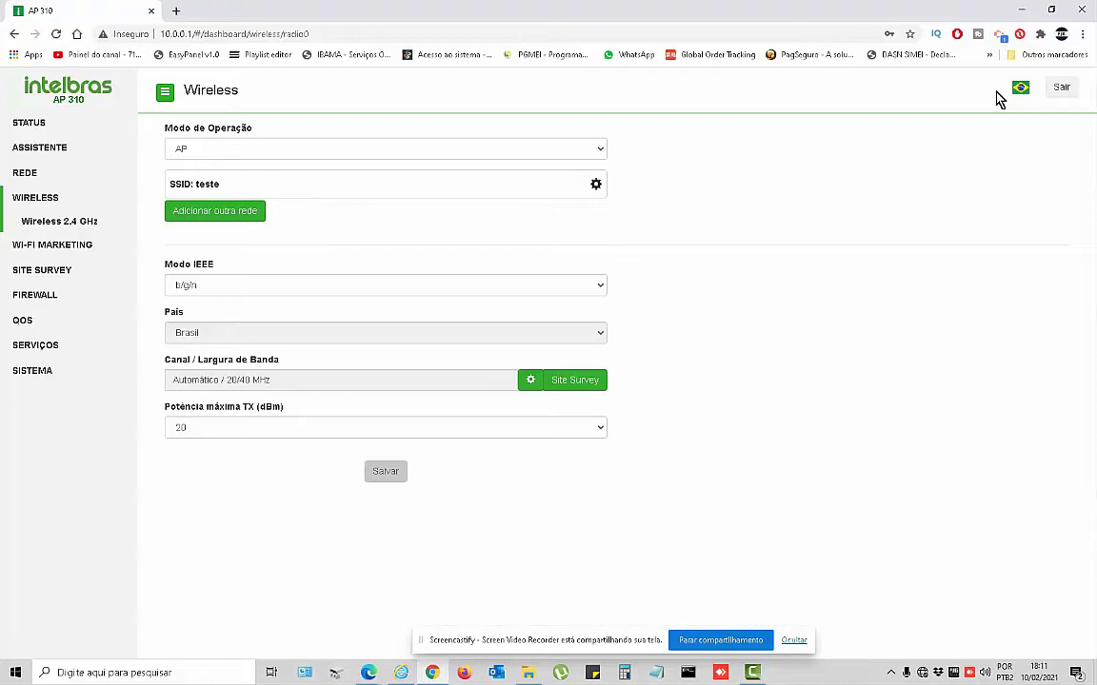
Set Modo de Operação to Repetidor and scan for nearby networks with Buscar rede.
{"action": "left_click", "coordinate": [209, 154]}
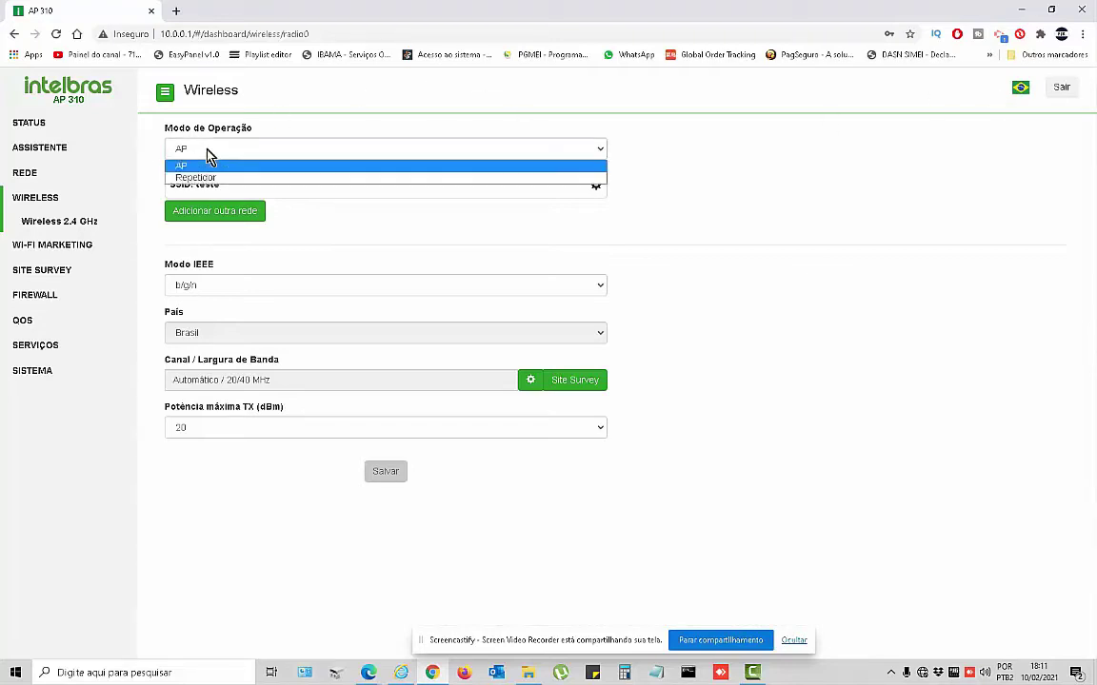
{"action": "left_click", "coordinate": [203, 178]}
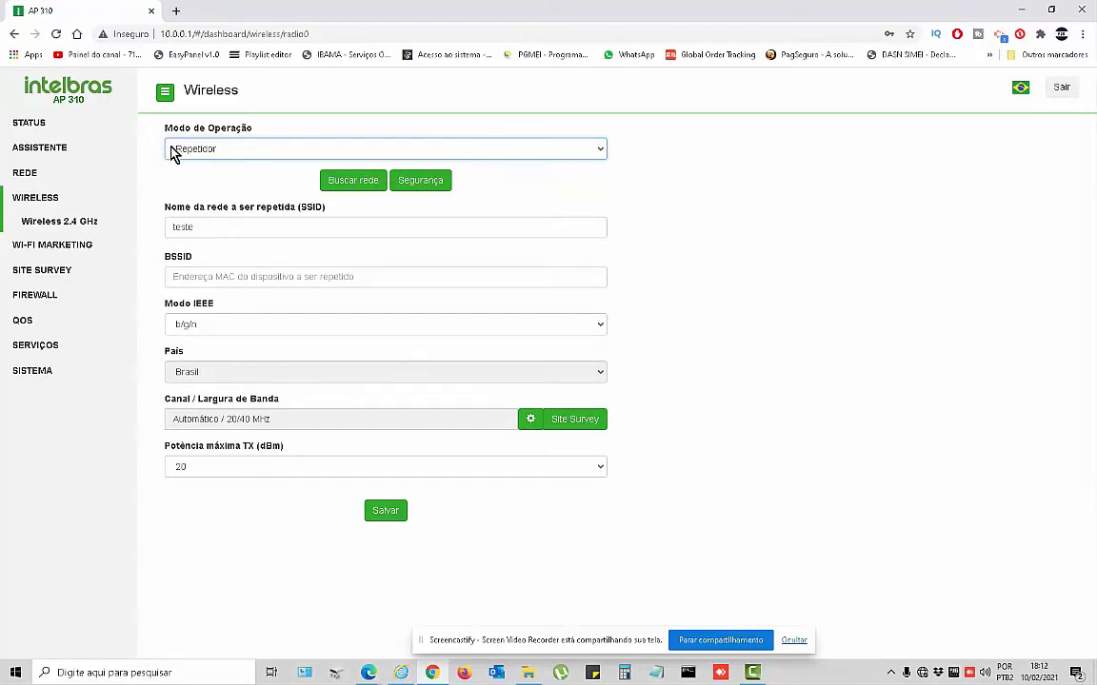
{"action": "left_click", "coordinate": [347, 187]}
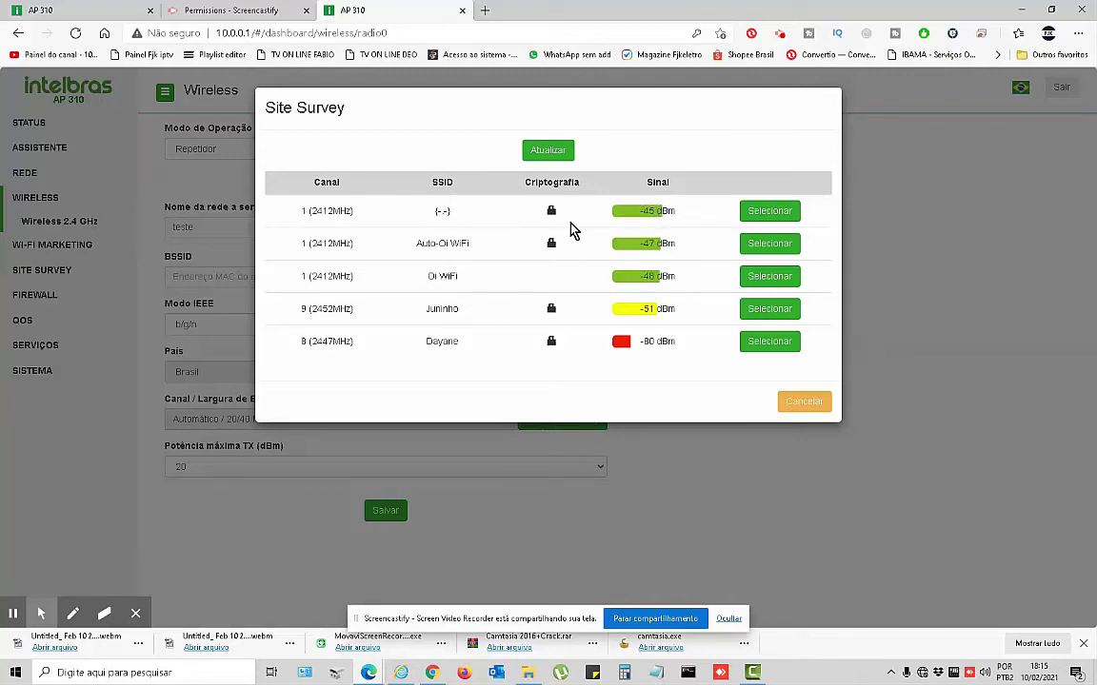
Select the {--} network (BSSID b6:73:b6:46:5f:de) from the Site Survey to repeat.
{"action": "left_click", "coordinate": [787, 213]}
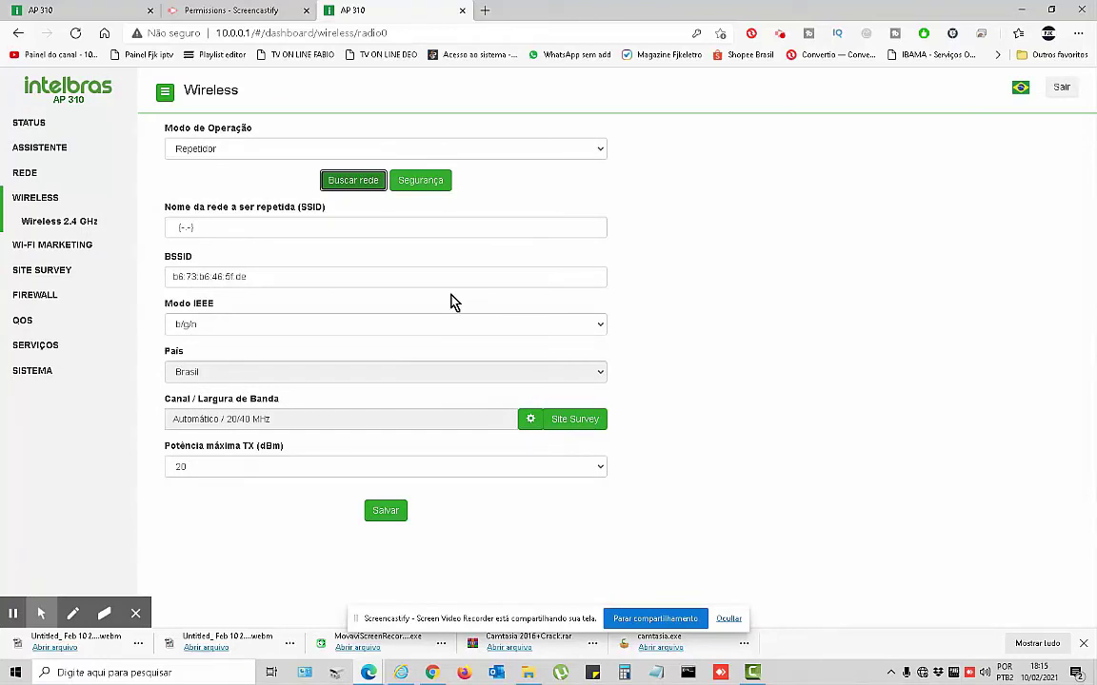
{"action": "left_click_drag", "start_coordinate": [208, 228], "coordinate": [172, 226]}
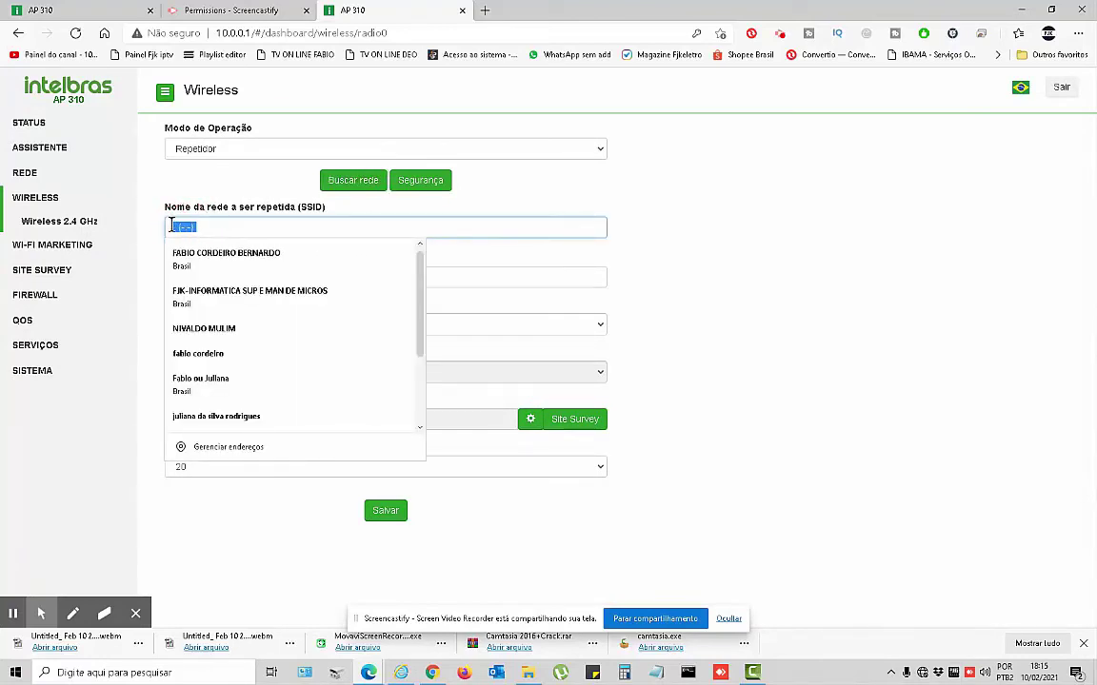
{"action": "left_click", "coordinate": [788, 274]}
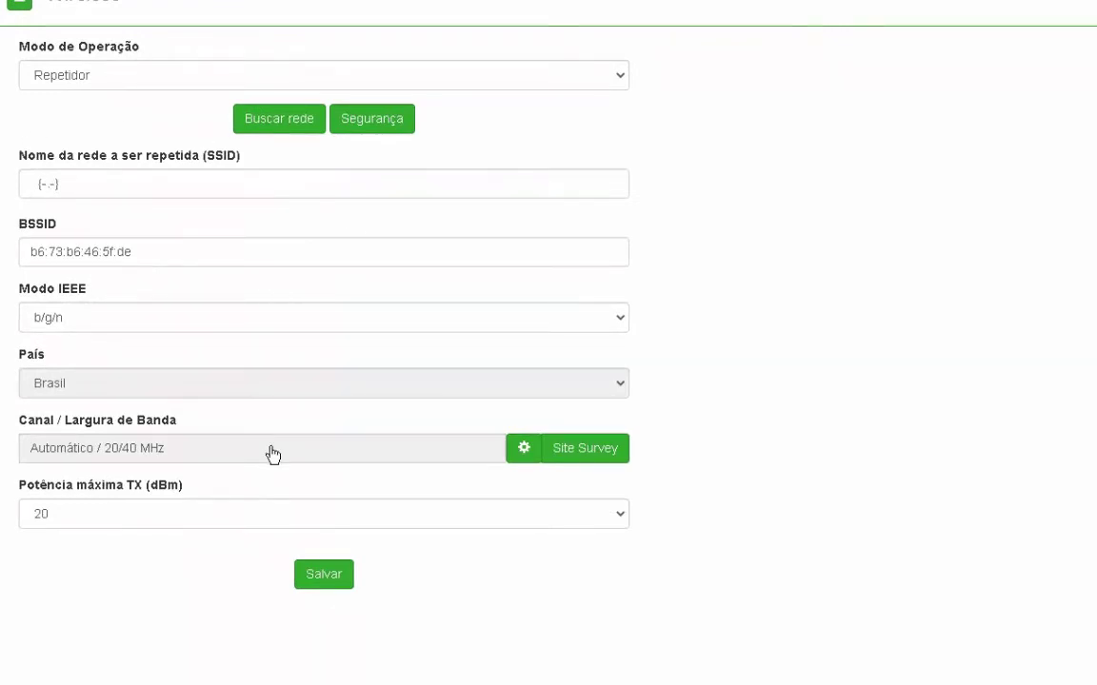
Enter the repeated network's WPA2-PSK password under Segurança, correcting a mistyped entry.
{"action": "left_click", "coordinate": [379, 121]}
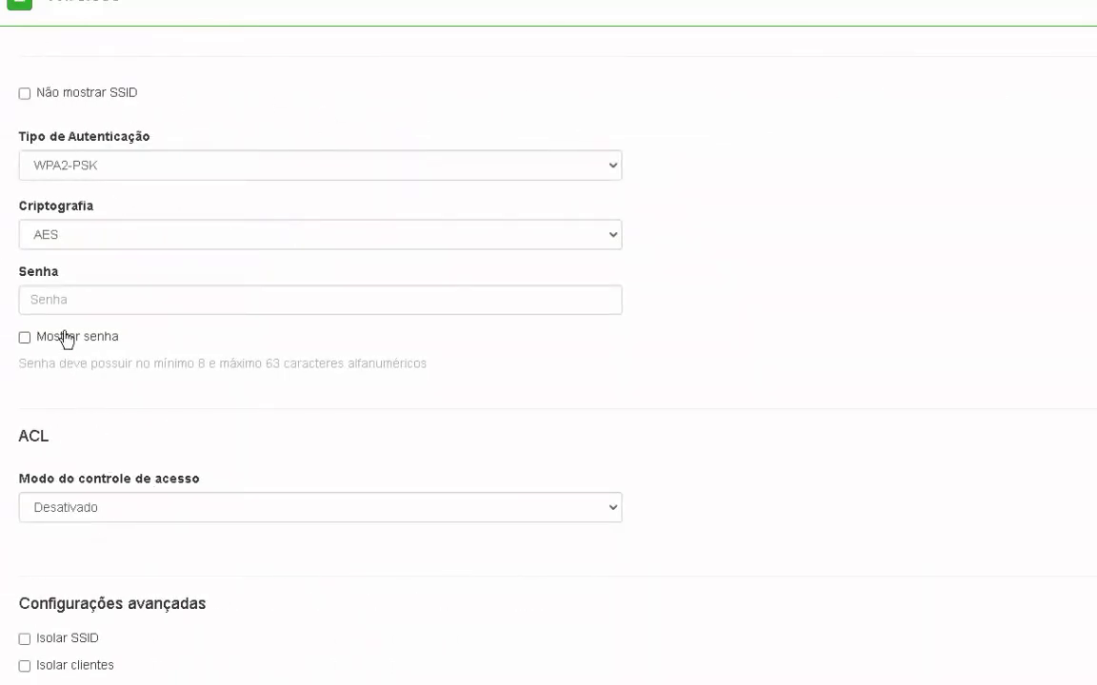
{"action": "left_click", "coordinate": [57, 301]}
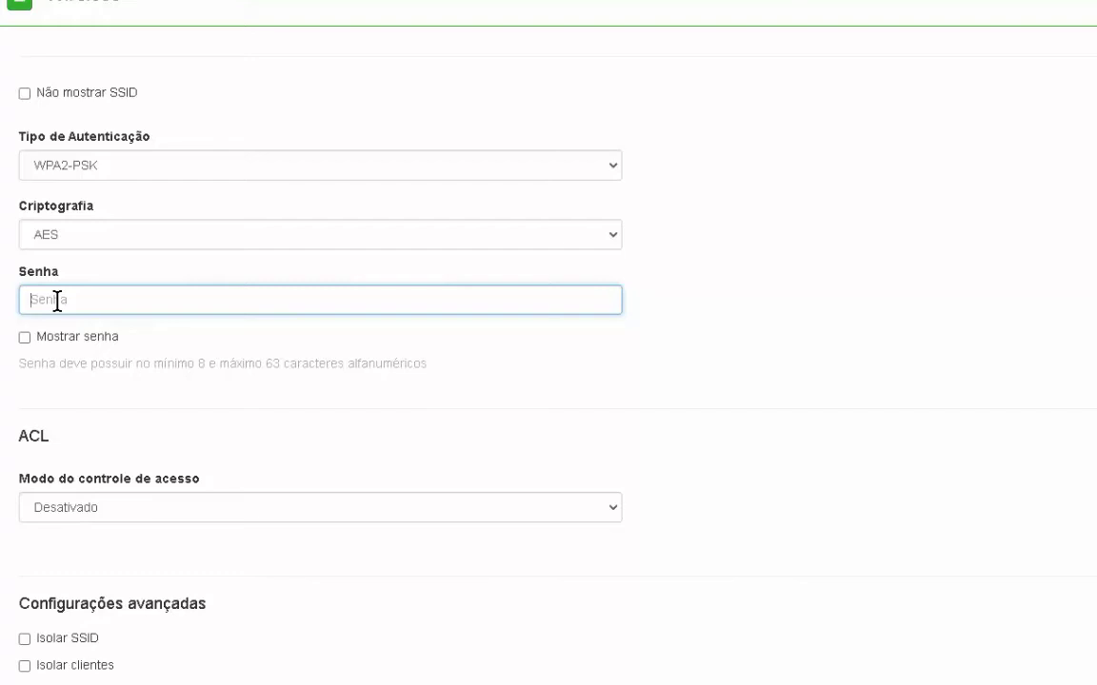
{"action": "type", "text": "123"}
{"action": "key", "text": "BackSpace"}
{"action": "type", "text": "1234567890"}
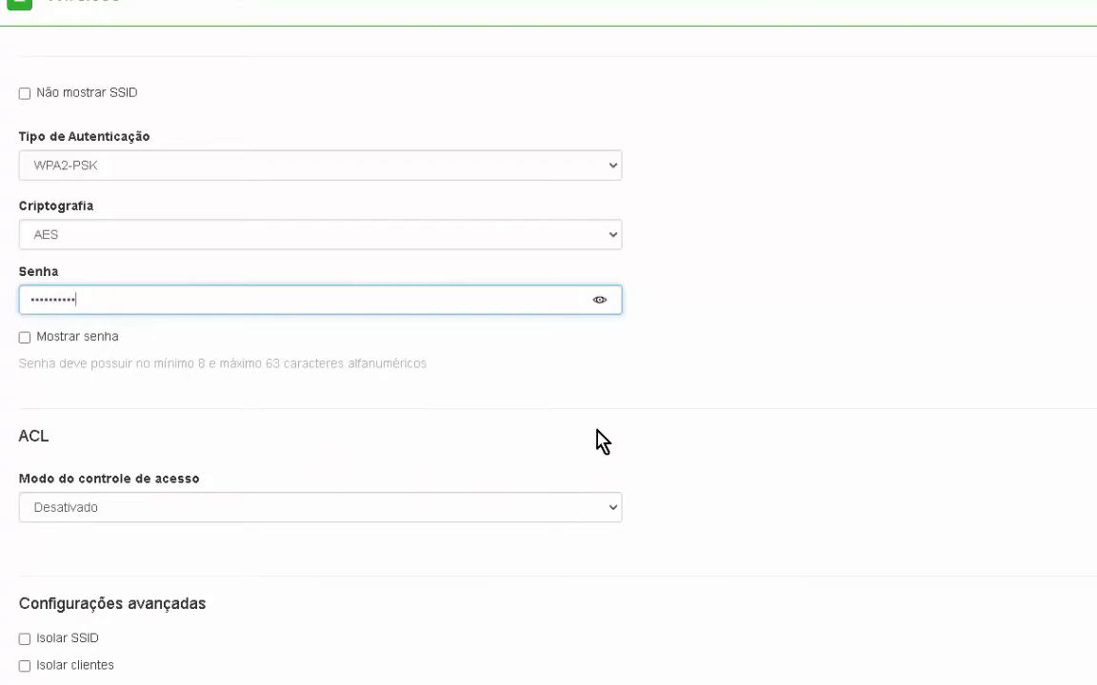
{"action": "scroll", "coordinate": [586, 455], "scroll_direction": "down", "scroll_amount": 1}
Confirm the security change, save the repeater settings and apply the configuration.
{"action": "left_click", "coordinate": [362, 670]}
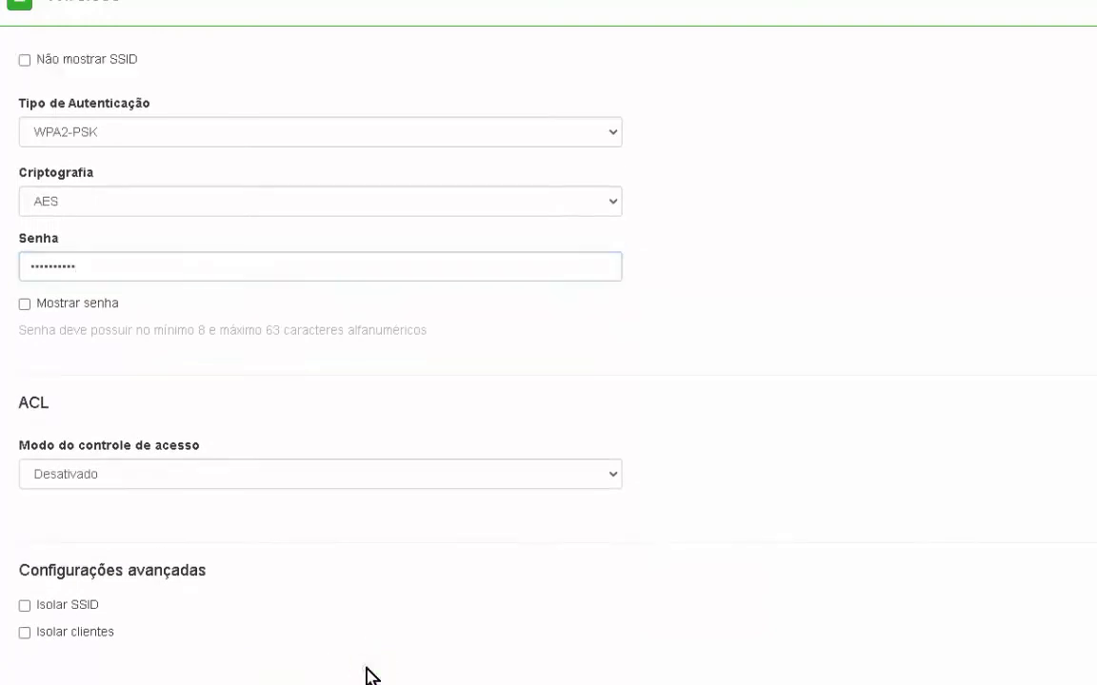
{"action": "left_click", "coordinate": [318, 577]}
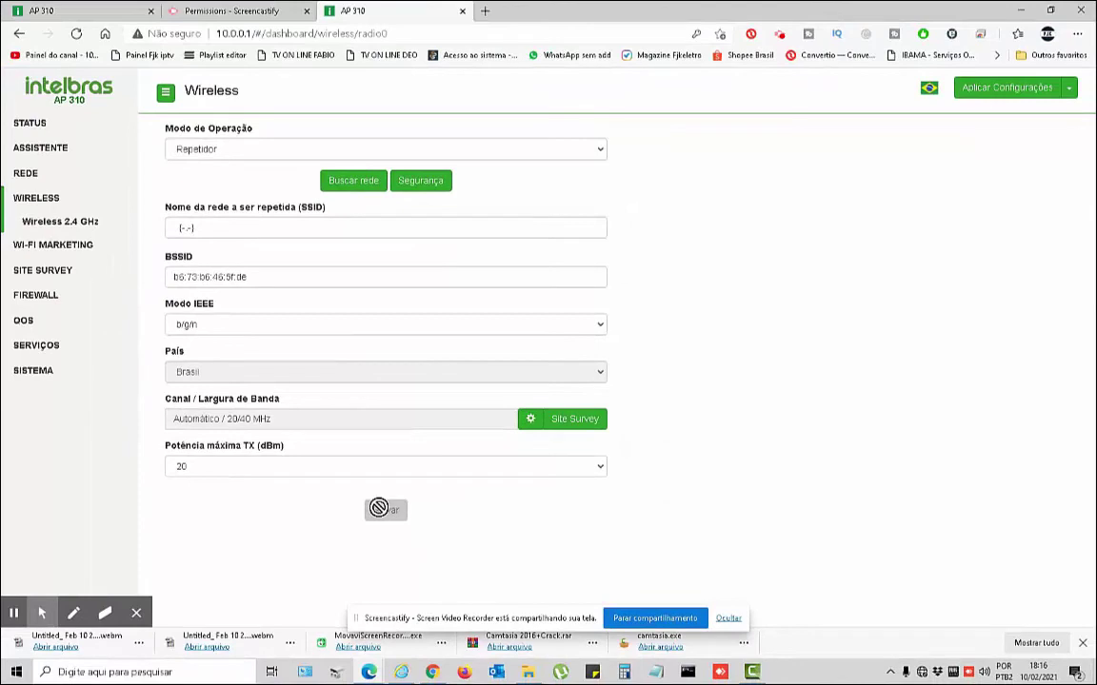
{"action": "left_click", "coordinate": [993, 90]}
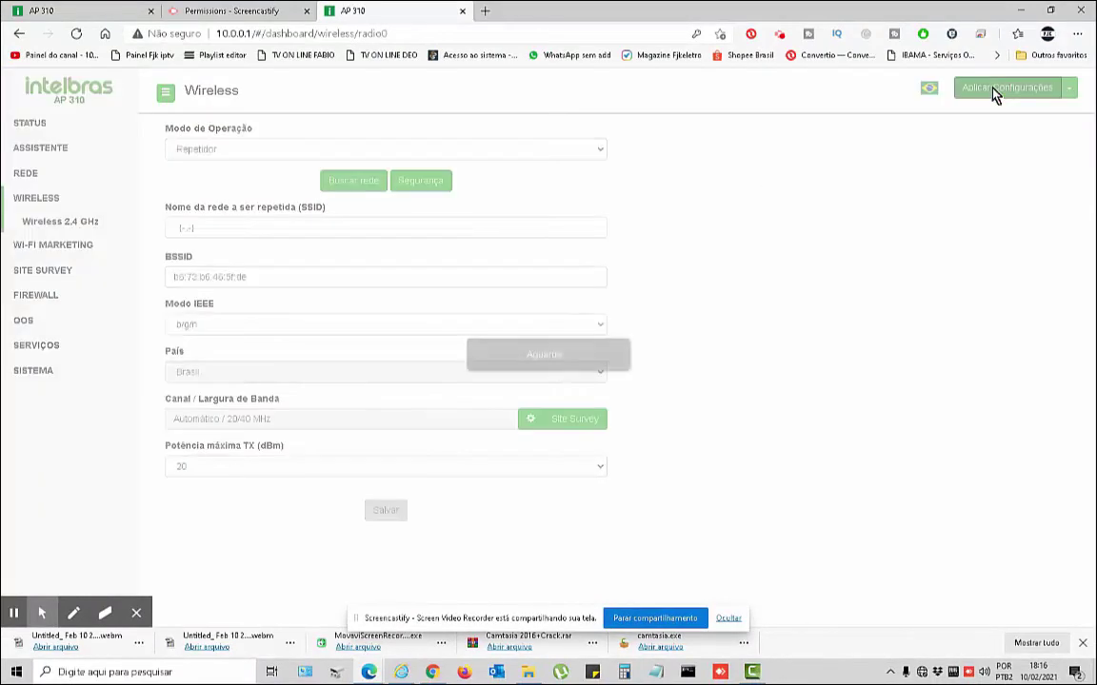